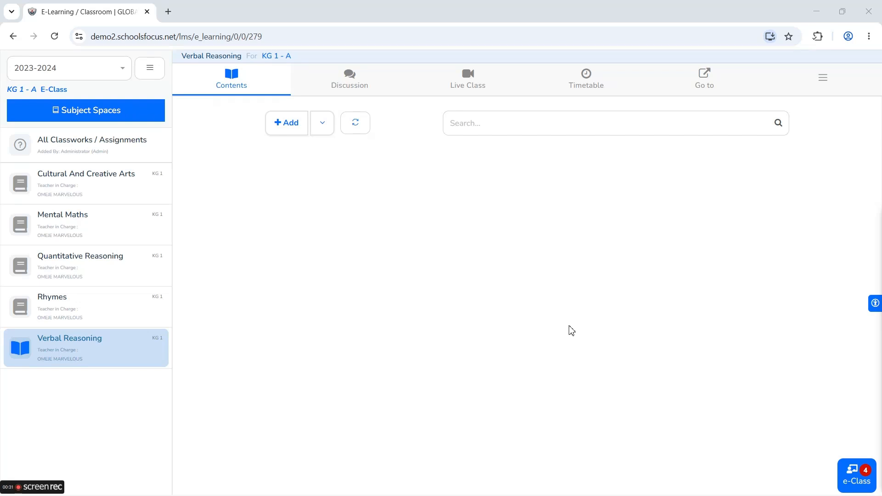
- Go to KG 1 - A's Verbal Reasoning Contents and open the + Add options menu
left_click(568, 309)
left_click(184, 385)
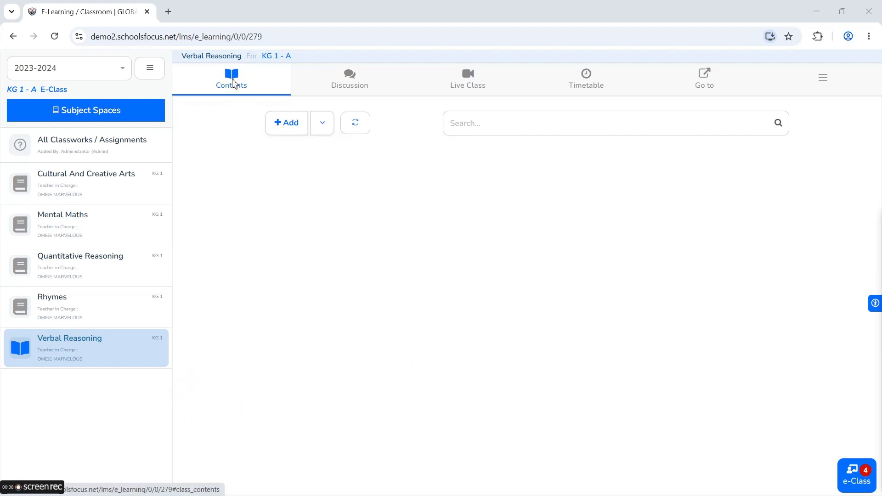
left_click(253, 165)
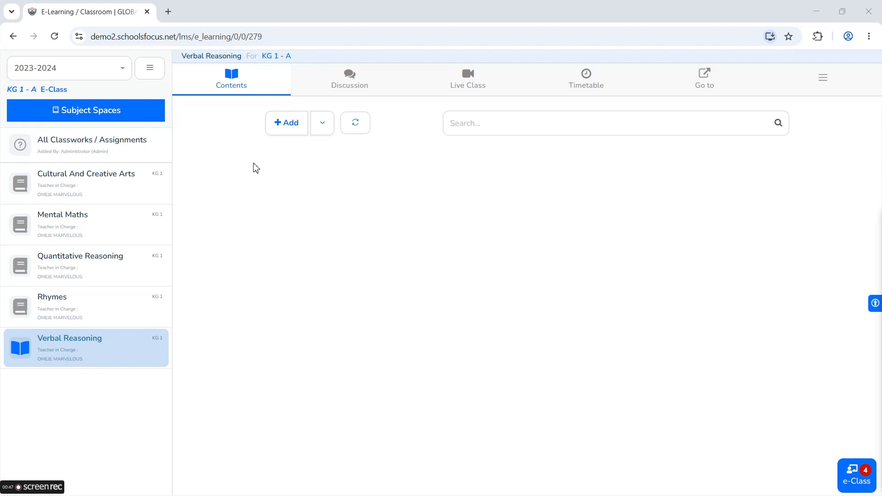
left_click(293, 123)
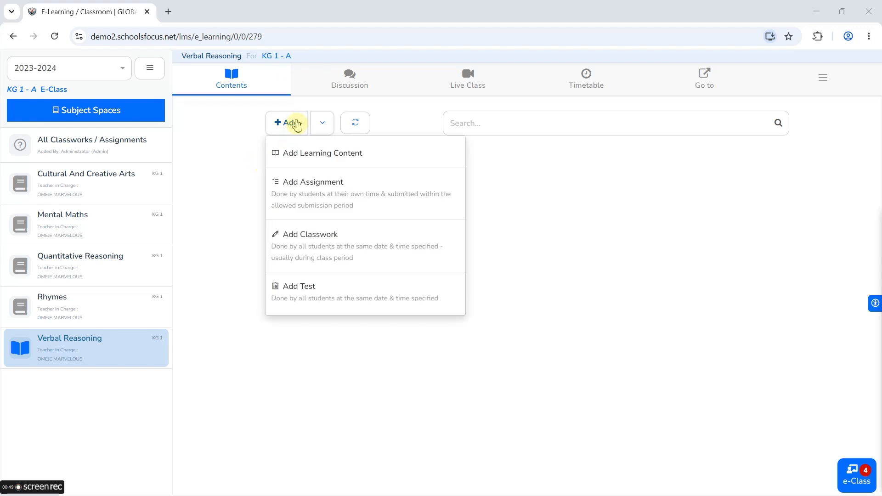
- Add an assignment titled 'Words Matching' with Electronic Submission and continue to its details
left_click(321, 193)
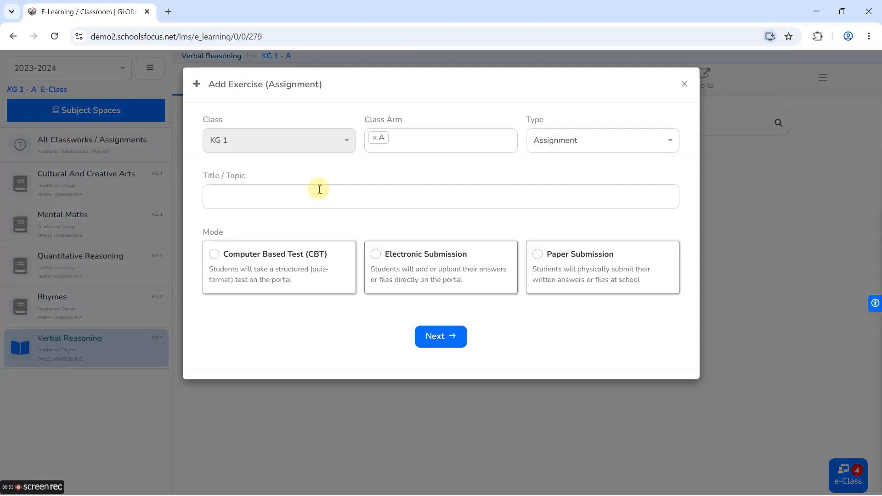
left_click(308, 189)
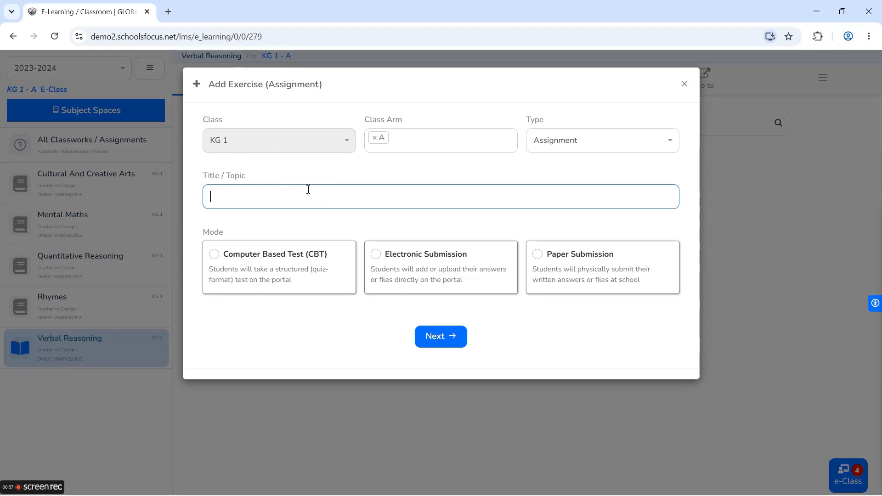
type("Words Matching")
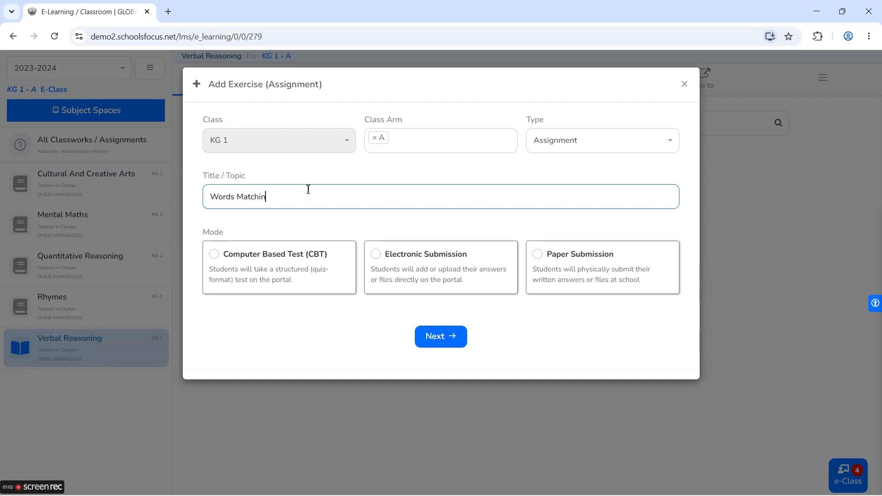
left_click(434, 261)
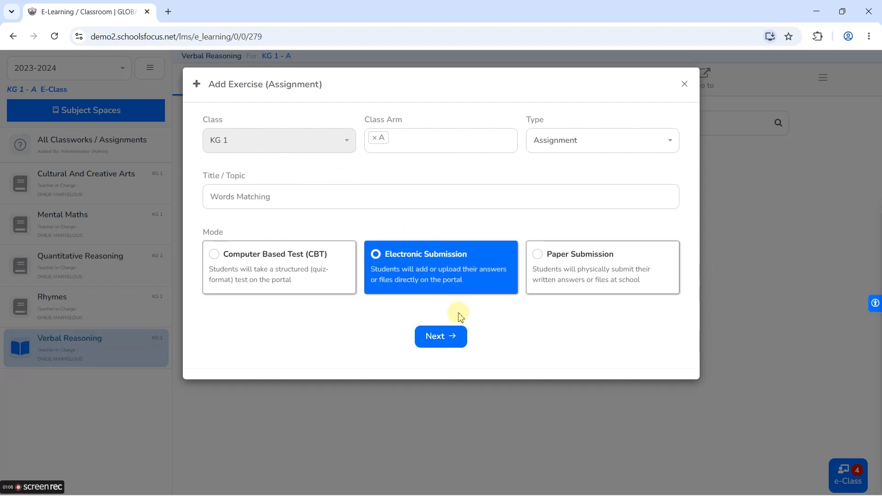
left_click(445, 340)
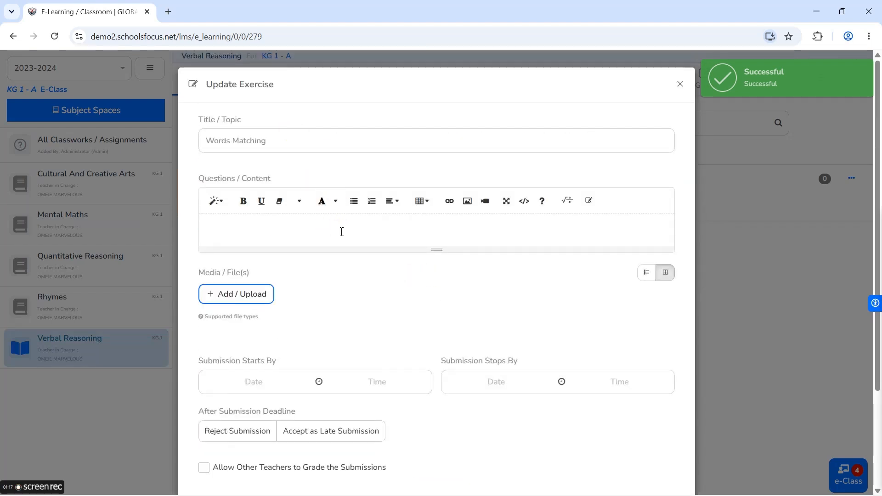
- Upload the homophones worksheet image from the device into the question content
left_click(357, 240)
scroll(364, 246, "down", 3)
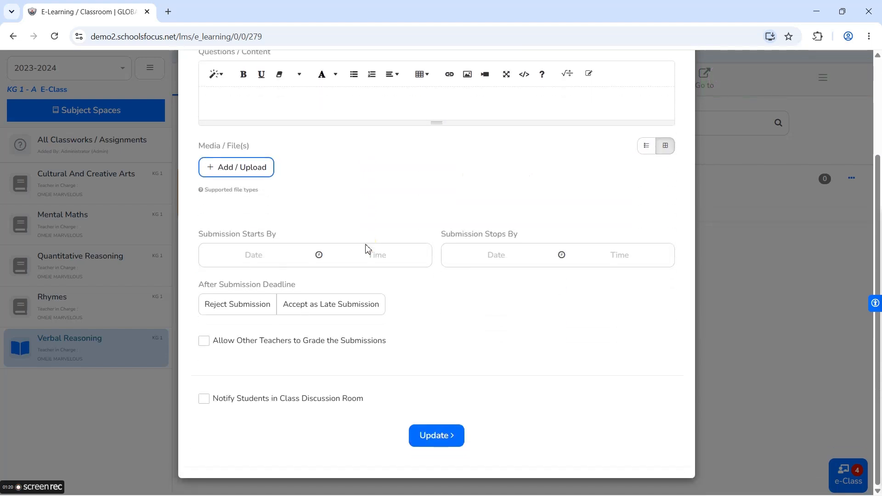
scroll(366, 248, "up", 3)
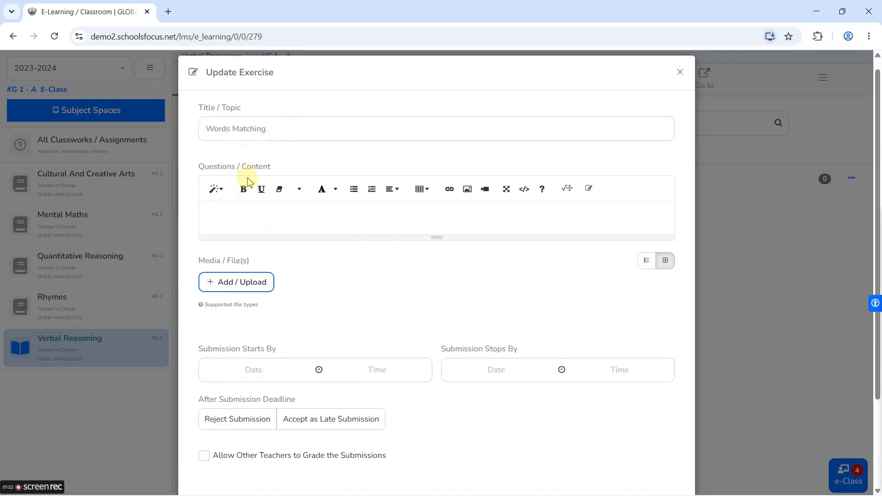
left_click(241, 213)
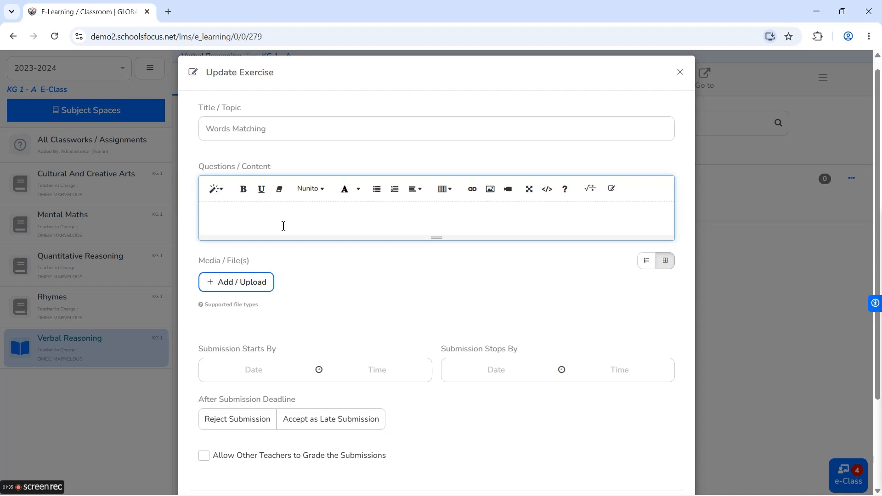
left_click(236, 283)
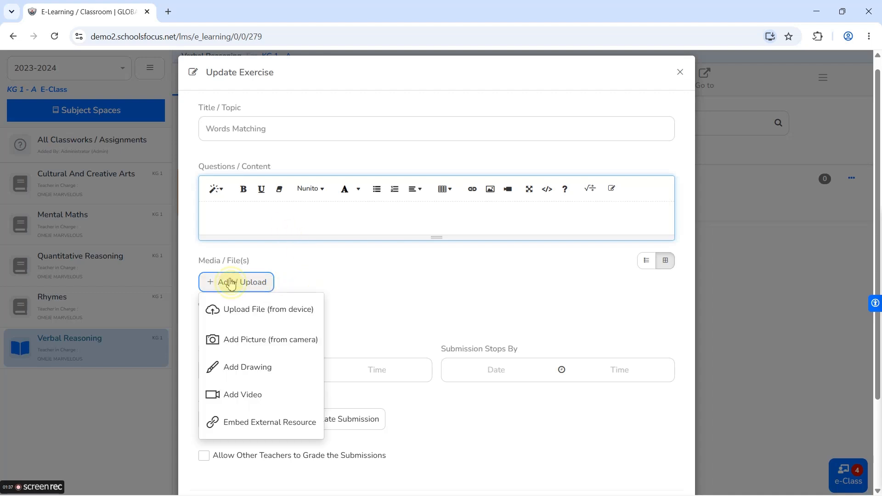
left_click(243, 312)
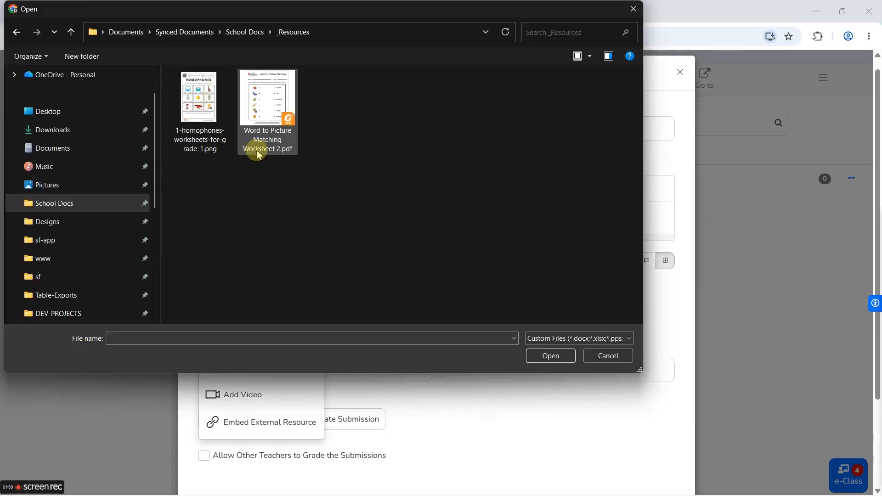
double_click(197, 114)
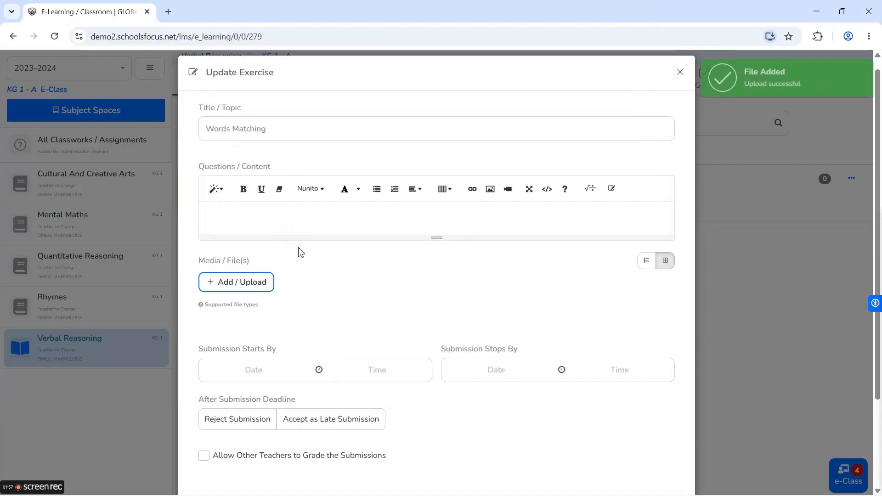
- Upload Word to Picture Matching Worksheet 2.pdf and preview it
left_click(266, 378)
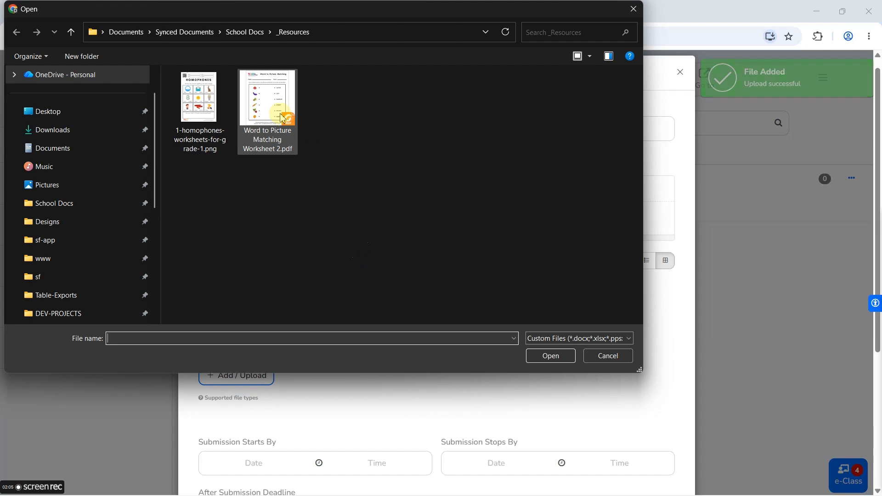
double_click(282, 119)
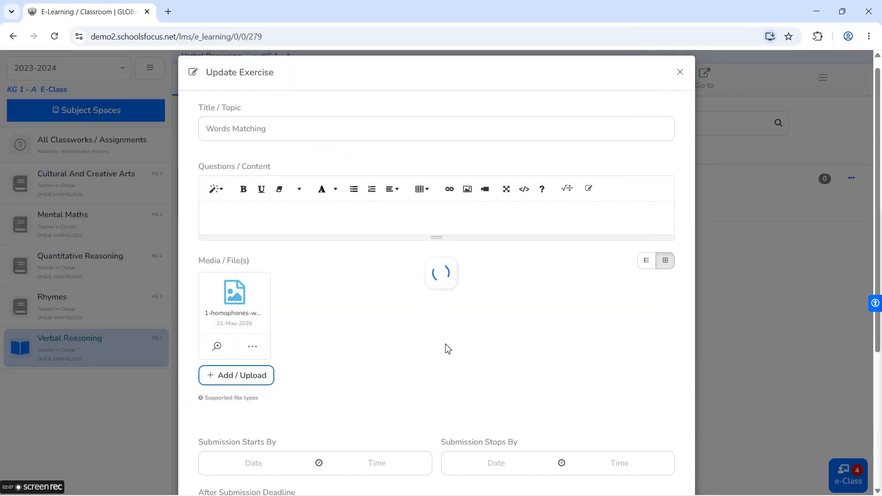
left_click(445, 343)
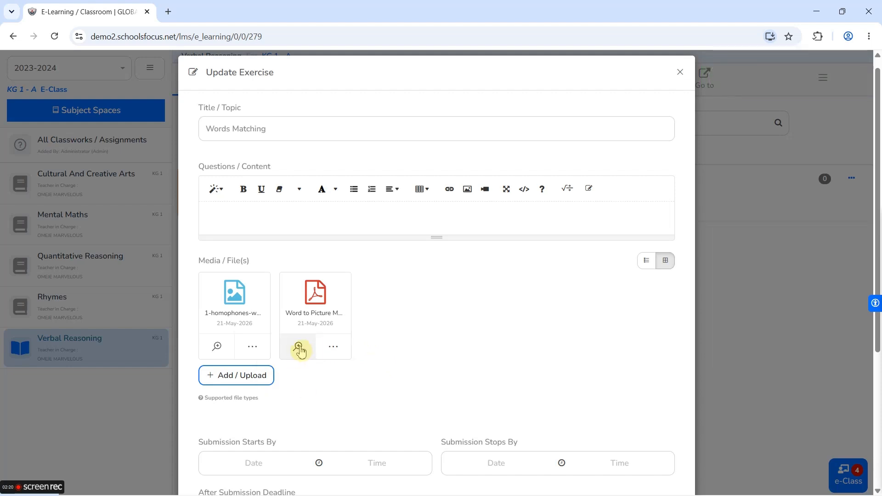
left_click(299, 350)
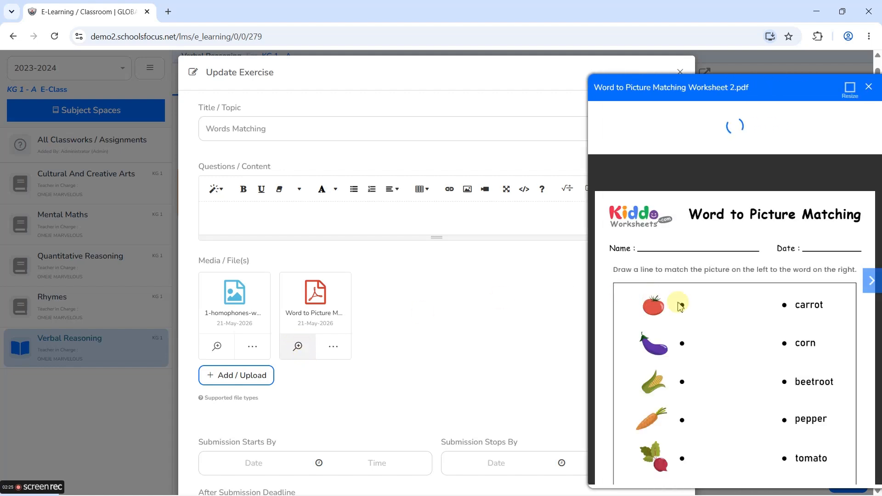
left_click(850, 91)
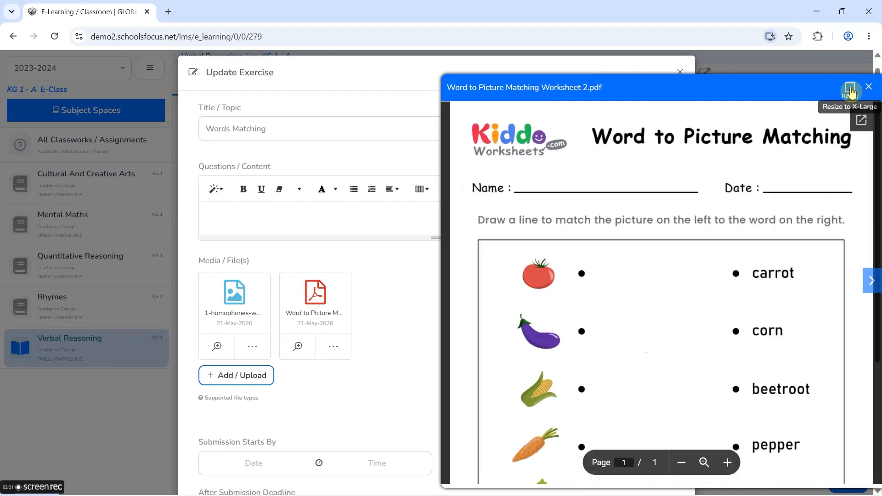
scroll(628, 274, "down", 3)
scroll(629, 275, "down", 2)
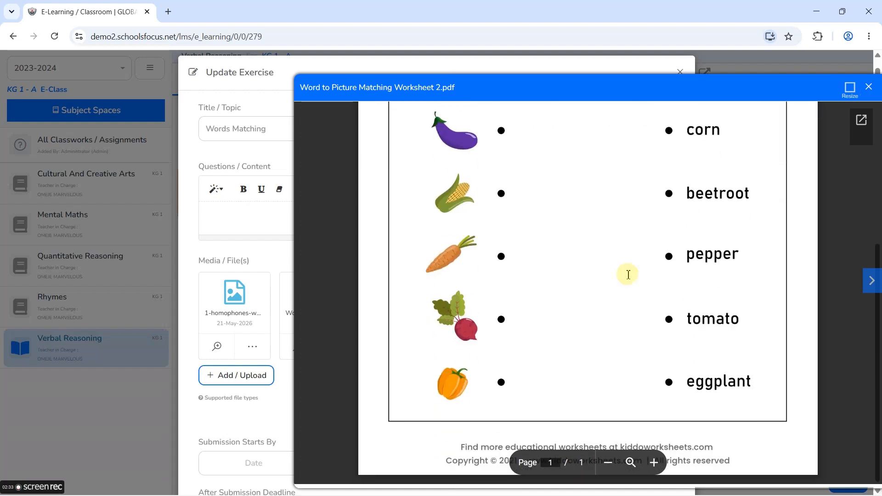
scroll(628, 275, "up", 4)
scroll(628, 274, "down", 4)
scroll(629, 275, "up", 4)
left_click(868, 87)
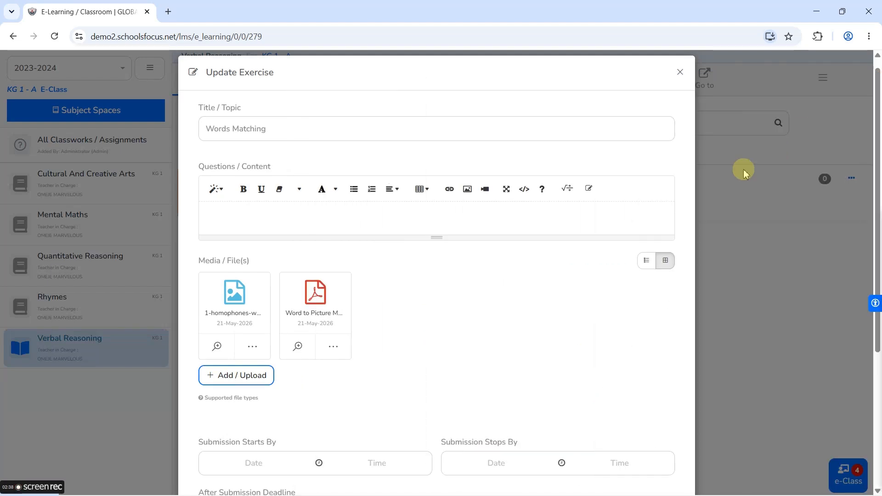
left_click(218, 348)
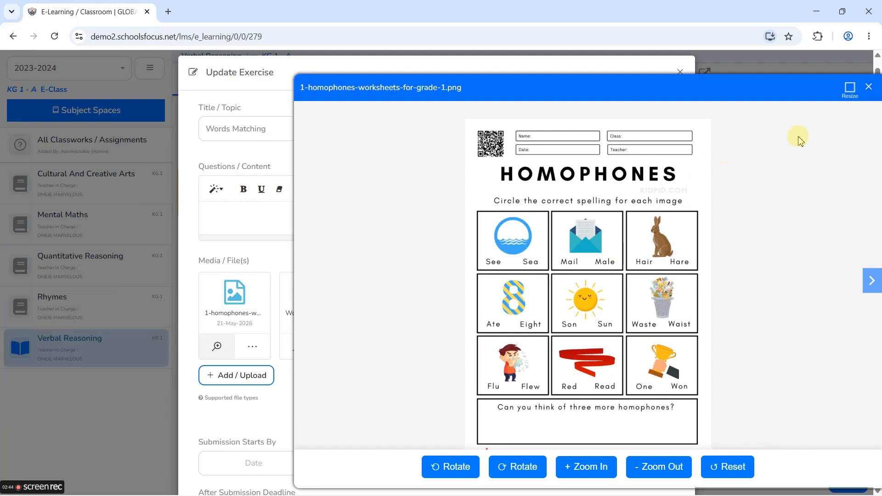
left_click(869, 86)
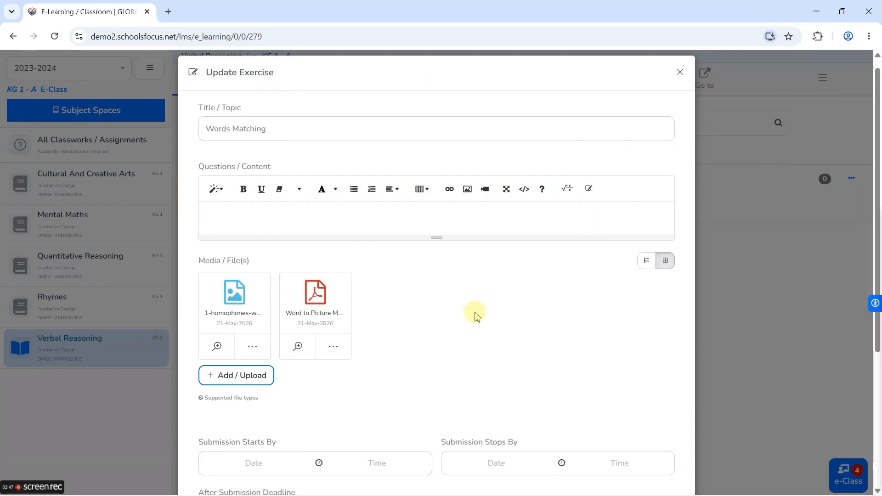
left_click(328, 218)
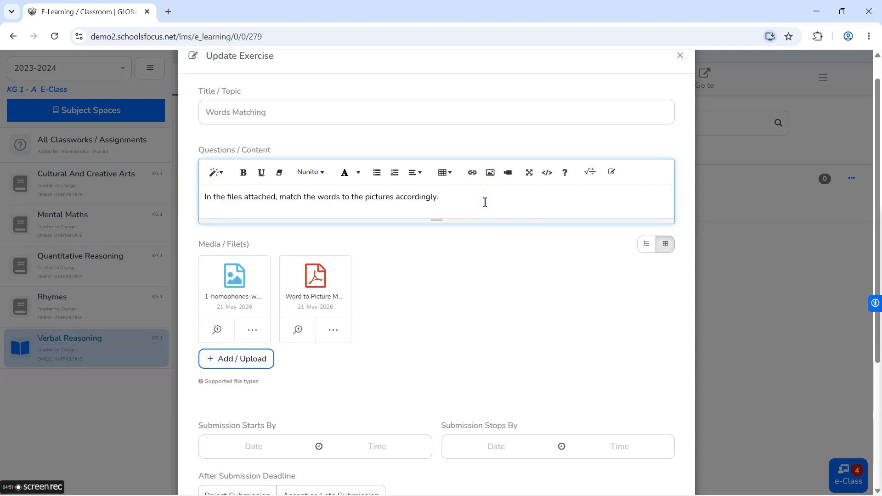
- Scroll down past the matching instructions and the attached worksheet files
scroll(486, 203, "down", 4)
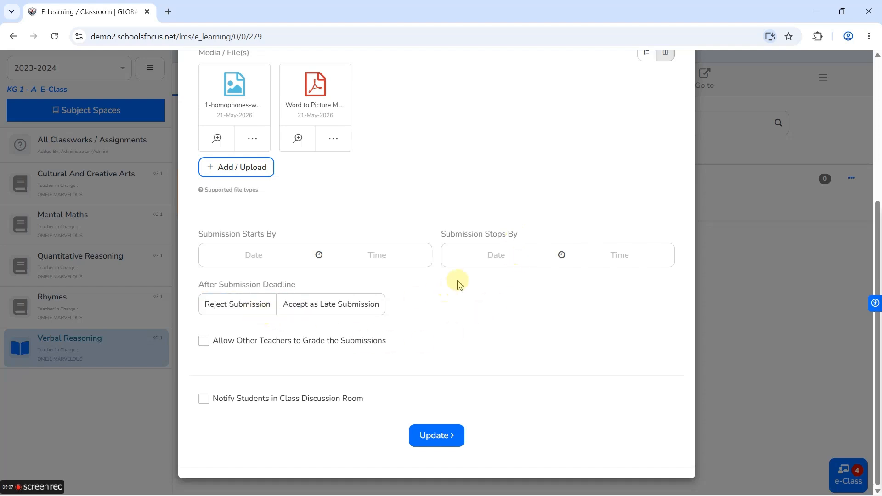
- Reject late submissions, enable Notify Students in Class Discussion Room, and Update the assignment
left_click(311, 310)
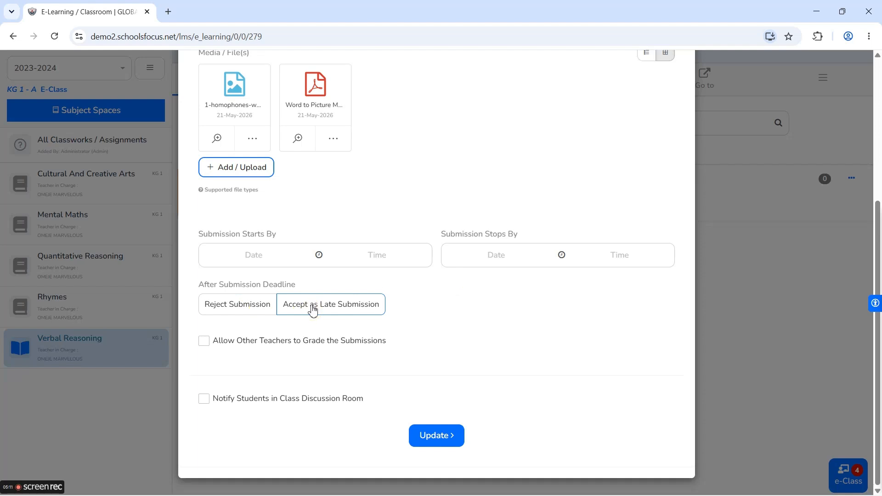
left_click(251, 310)
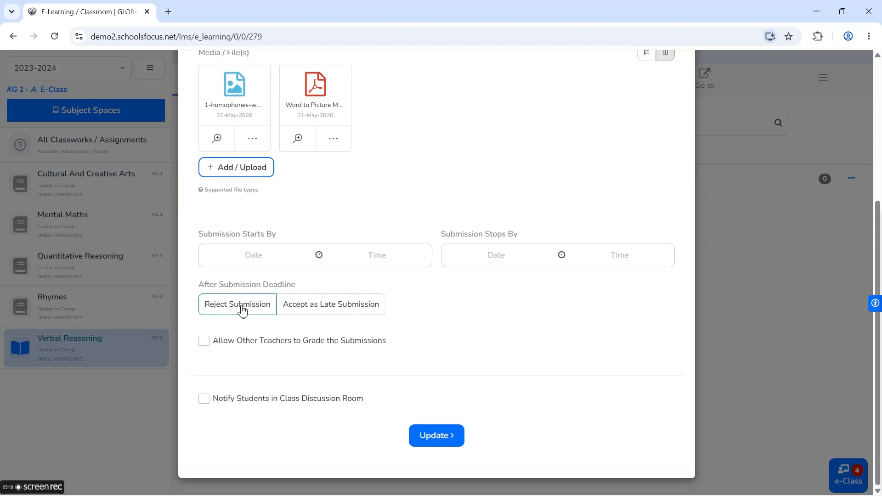
left_click(244, 340)
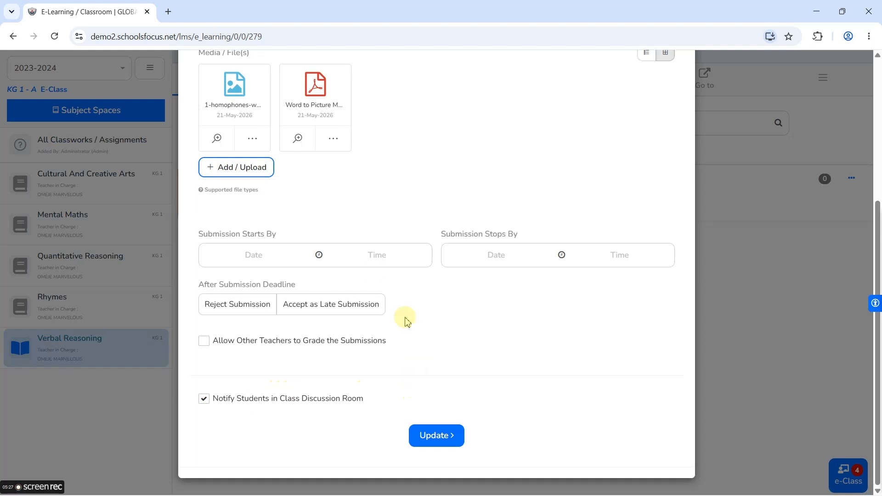
left_click(435, 436)
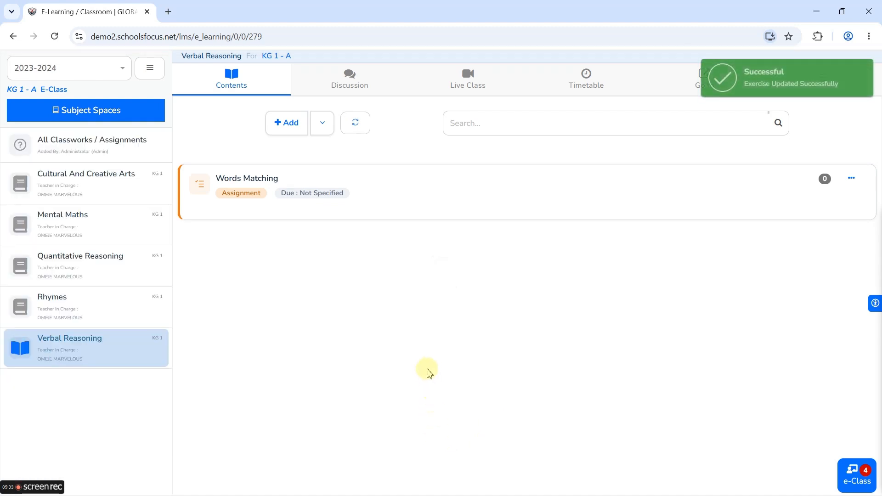
- Open Words Matching and preview, then close, the homophones image and Word to Picture Matching PDF
left_click(365, 194)
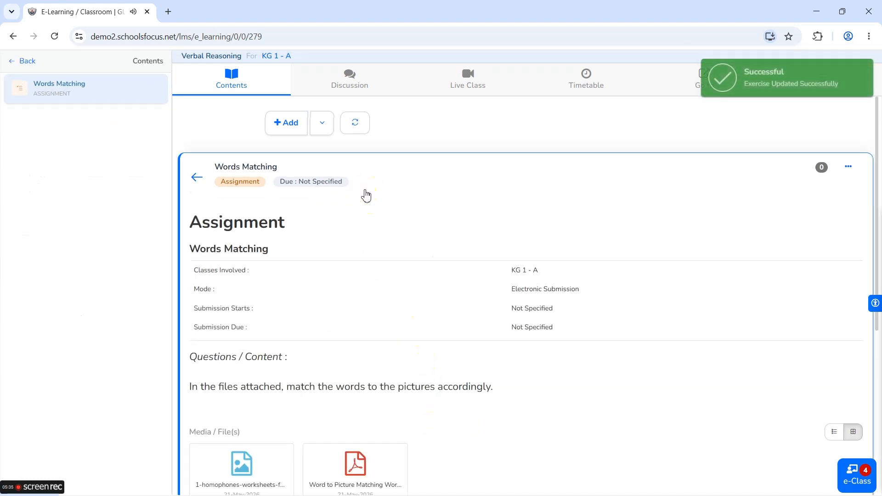
scroll(393, 294, "down", 3)
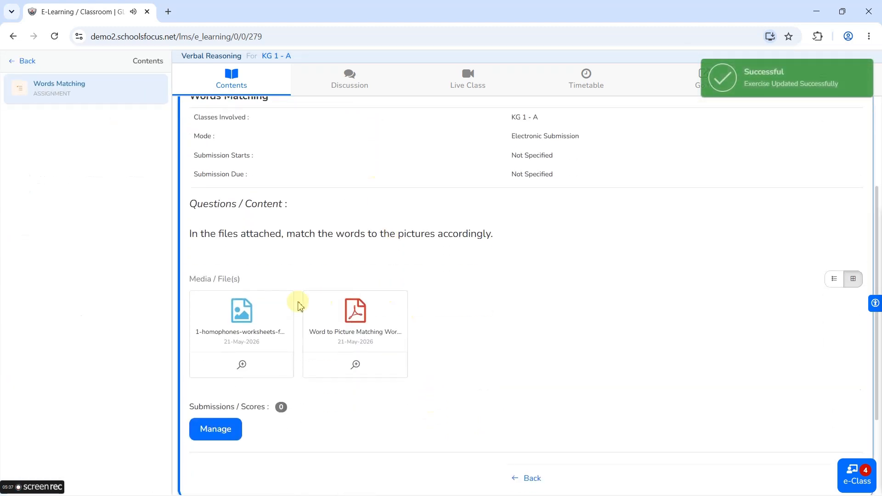
left_click(242, 365)
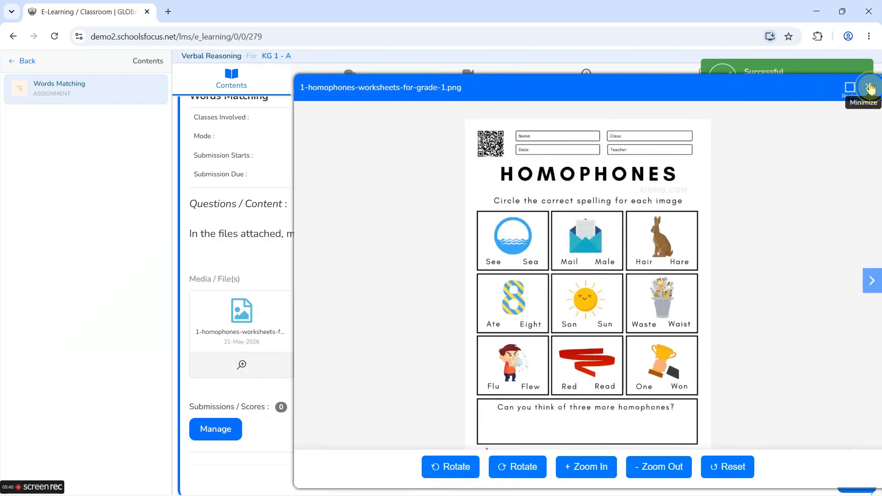
left_click(875, 87)
left_click(356, 368)
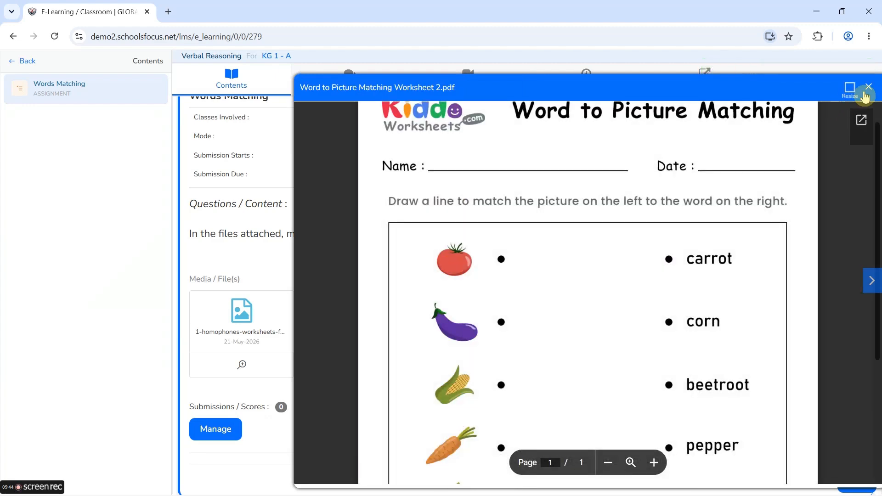
left_click(868, 87)
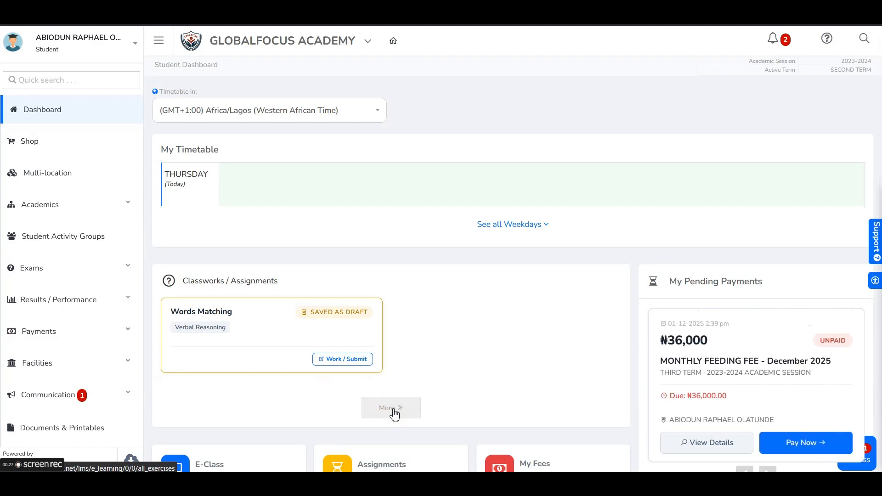
- From the full Classworks / Assignments list, open Words Matching and start its submission
left_click(393, 411)
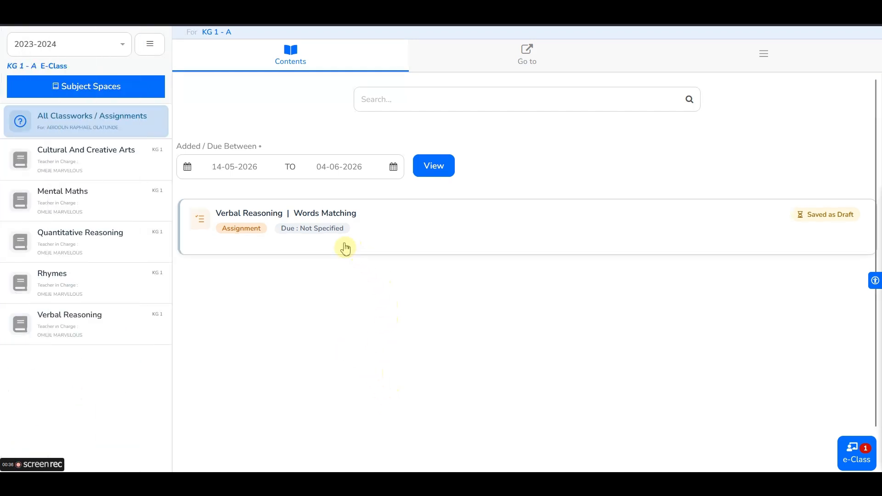
left_click(266, 226)
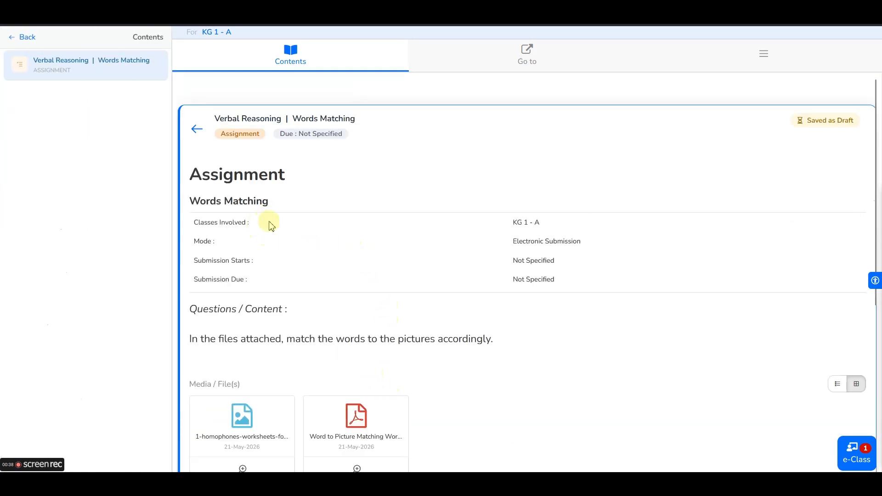
scroll(296, 248, "down", 3)
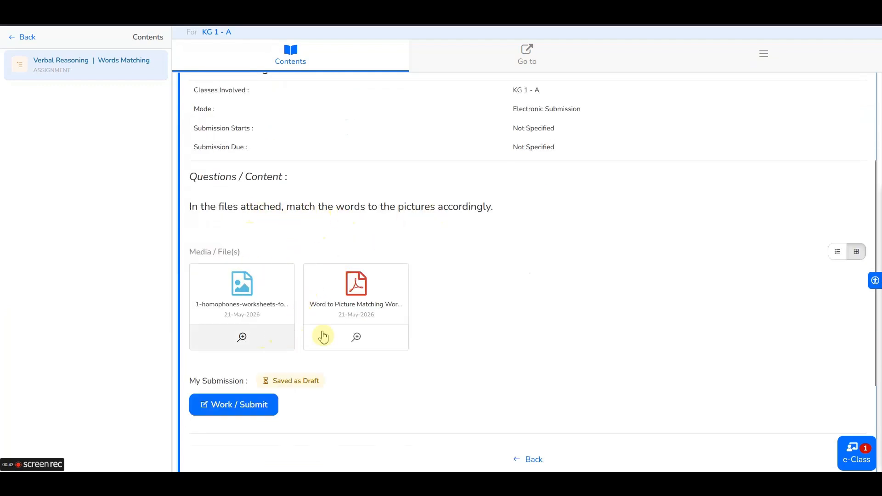
left_click(315, 346)
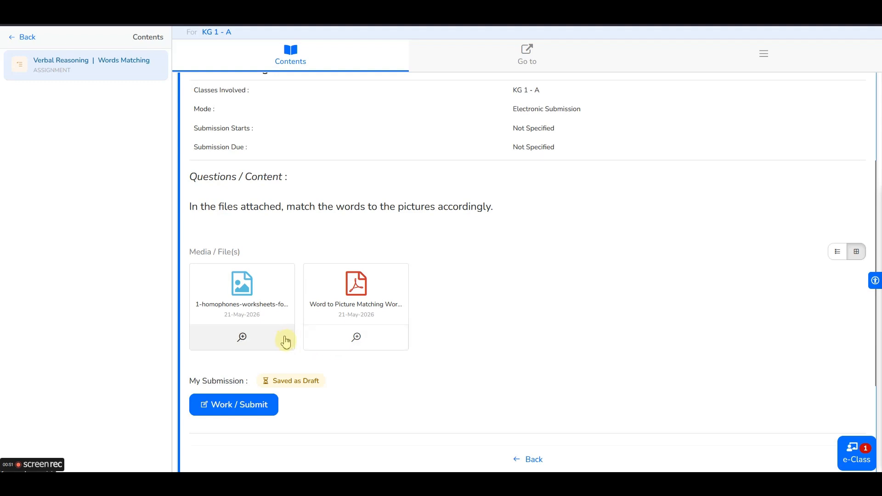
scroll(295, 336, "down", 1)
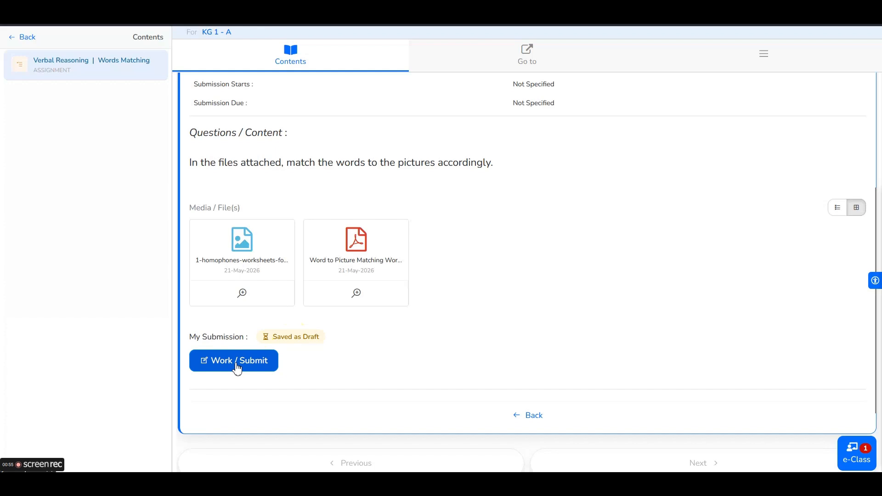
left_click(238, 368)
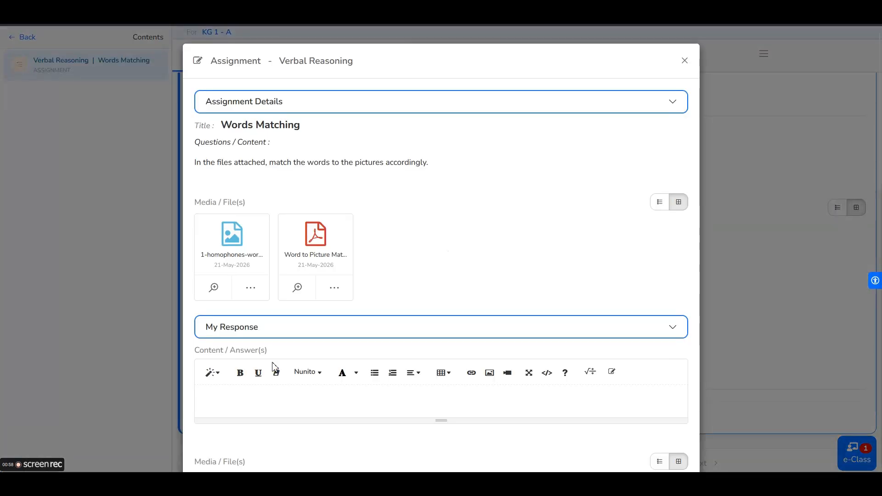
- Inspect the empty response editor and its Add / Upload attachment options
scroll(386, 324, "down", 2)
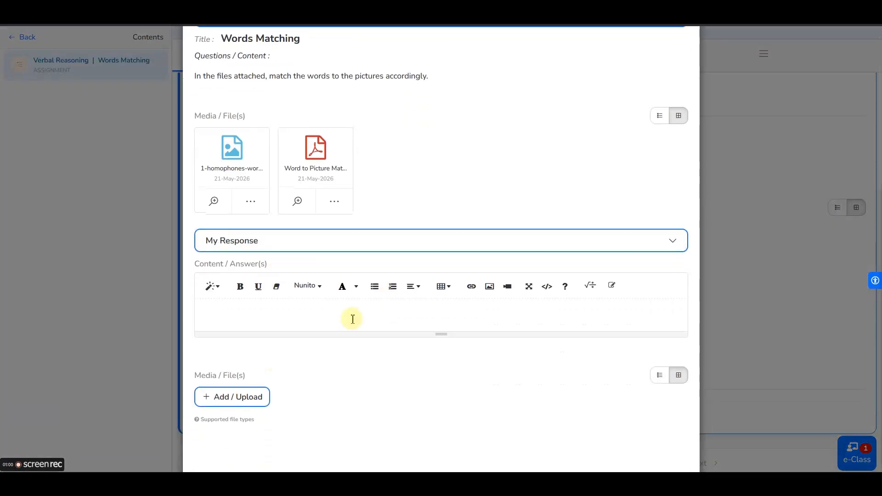
scroll(350, 317, "up", 2)
scroll(296, 277, "down", 3)
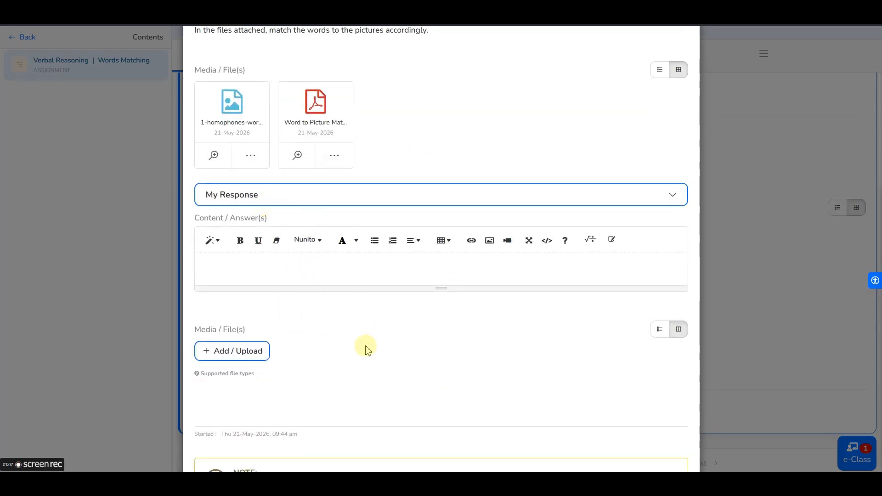
left_click(353, 270)
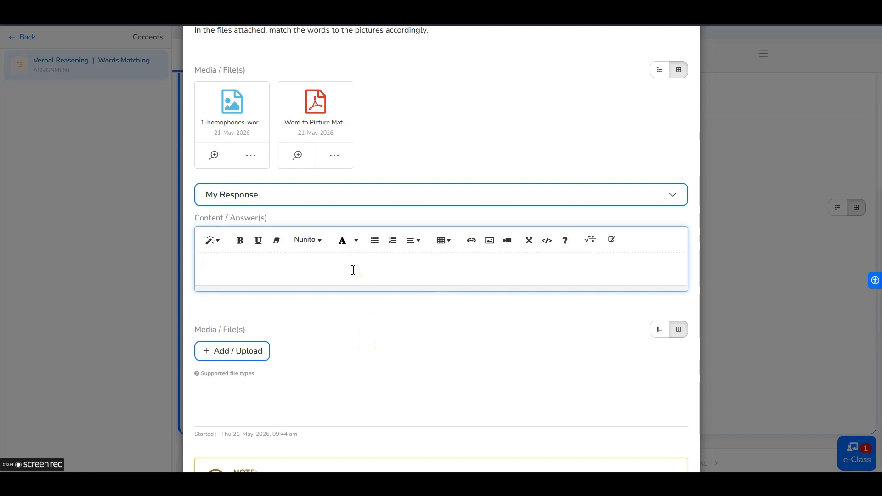
left_click(258, 351)
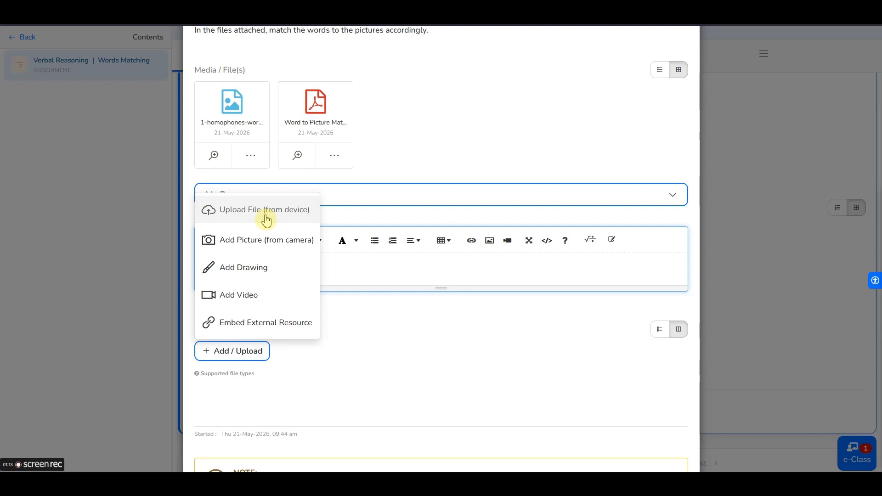
left_click(264, 248)
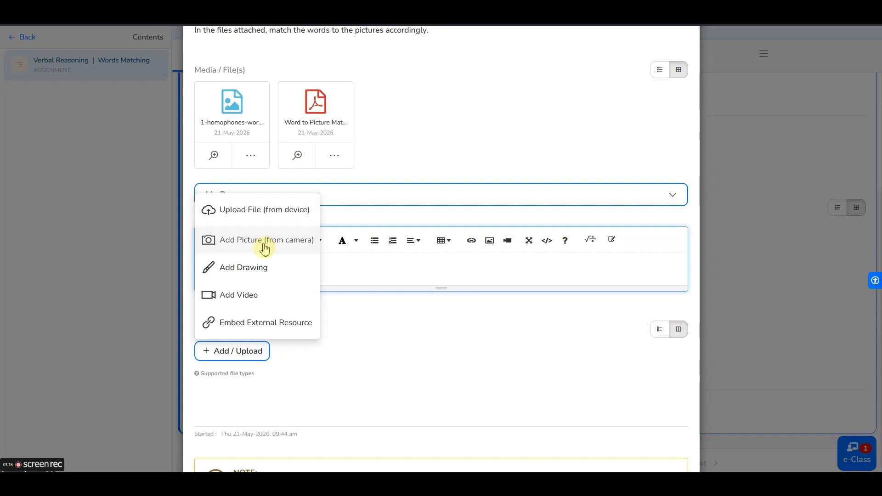
mouse_move(238, 351)
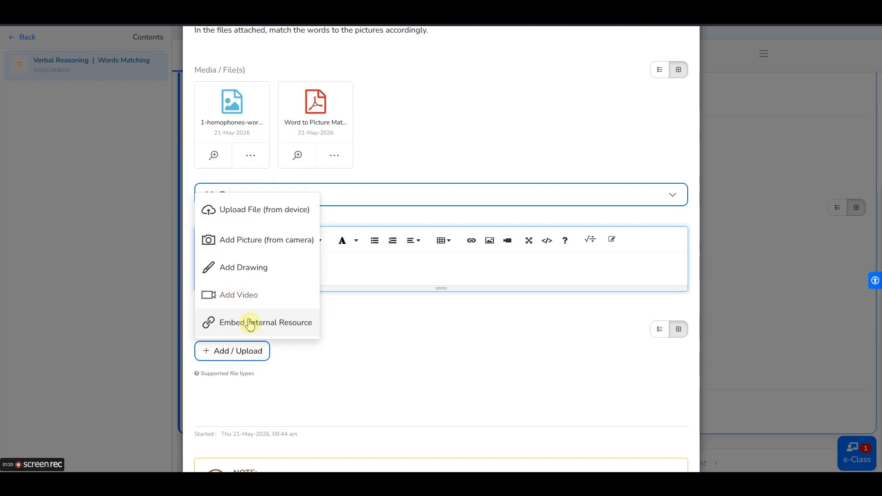
- Bring up the ... options menu on the homophones worksheet image card
scroll(385, 380, "up", 1)
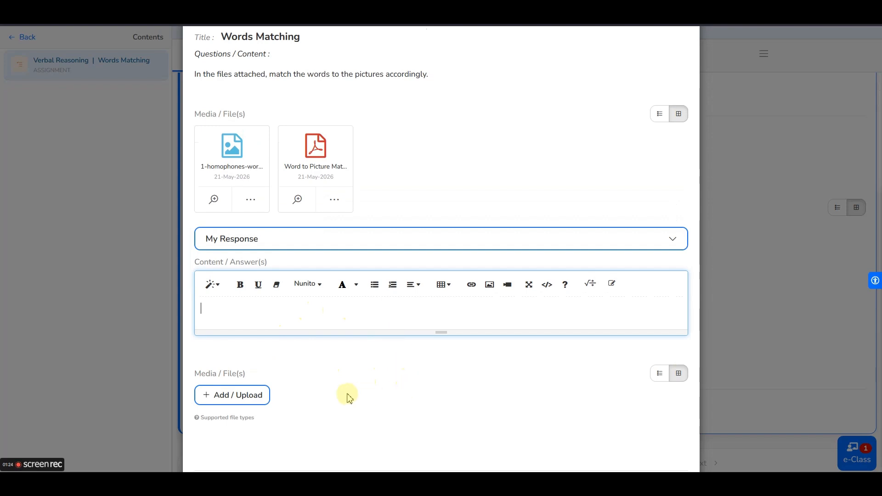
scroll(327, 391, "up", 2)
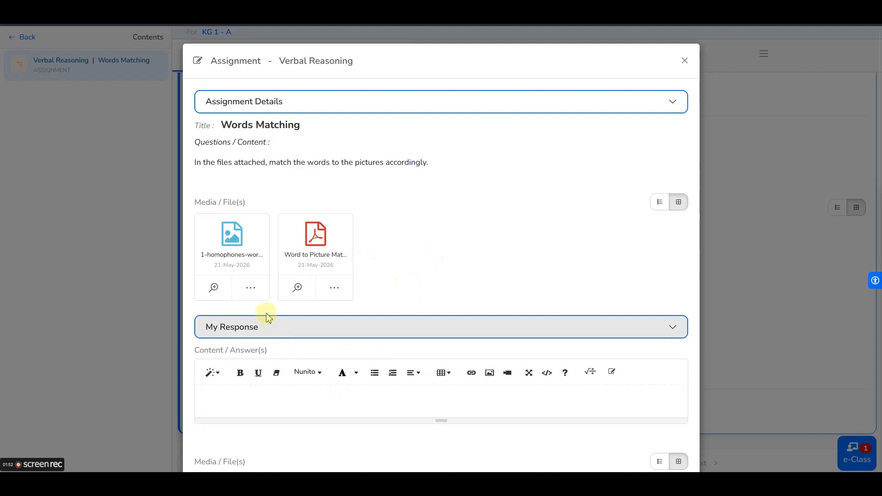
left_click(251, 289)
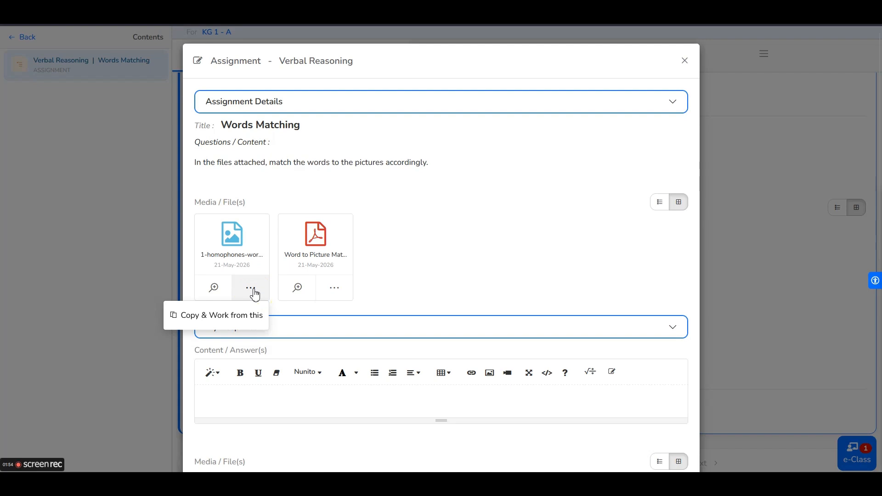
- Choose Copy & Work from this to open the homophones image in the Annotate editor
left_click(230, 317)
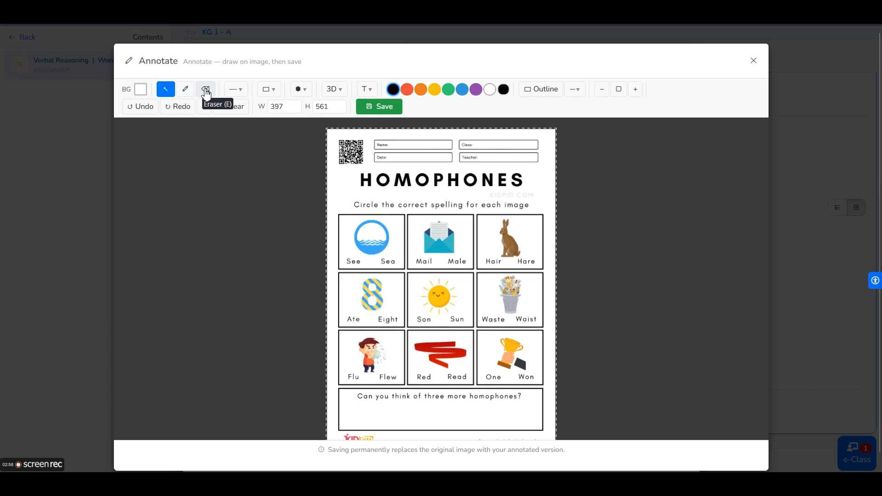
- Browse the line, basic shape, more shapes and 3D solid annotation lists
left_click(241, 90)
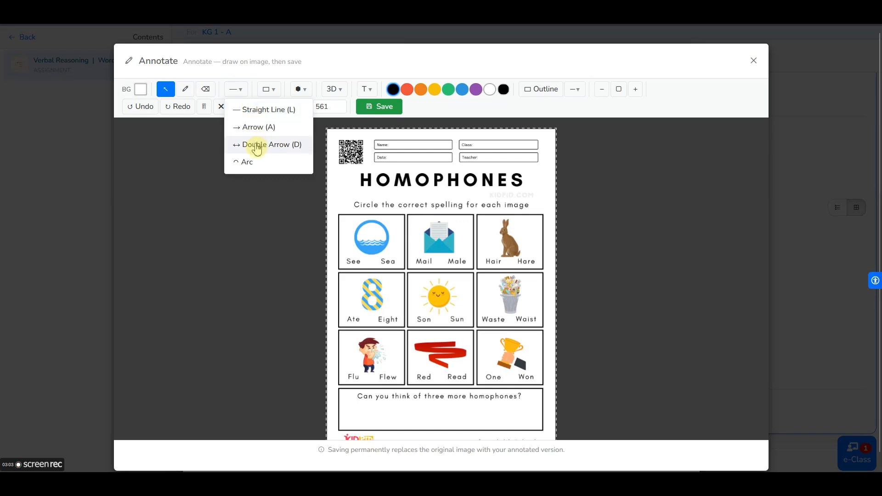
left_click(269, 89)
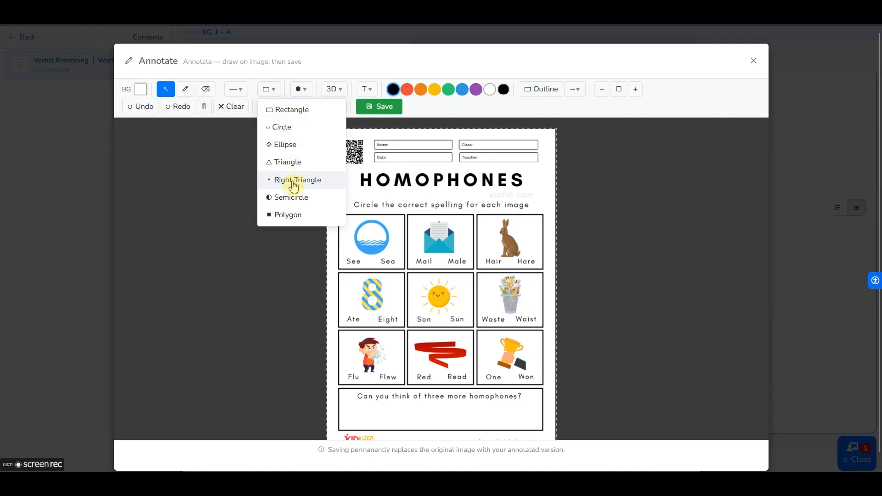
left_click(303, 92)
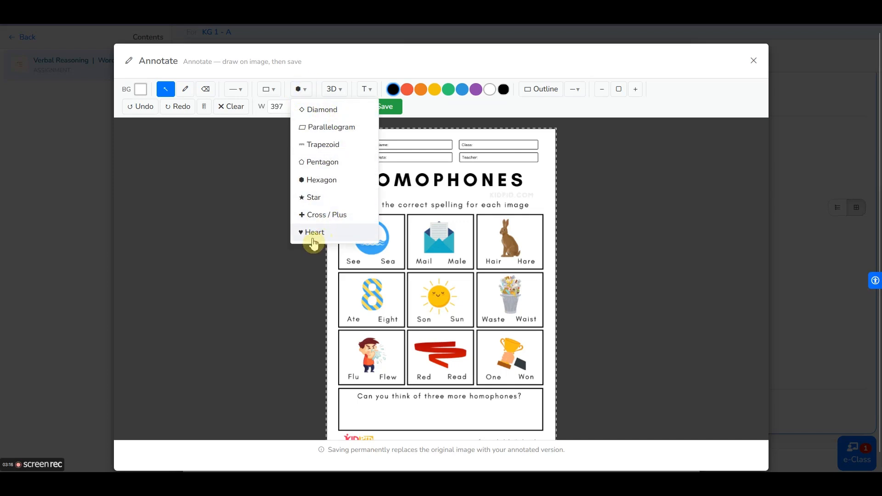
left_click(337, 92)
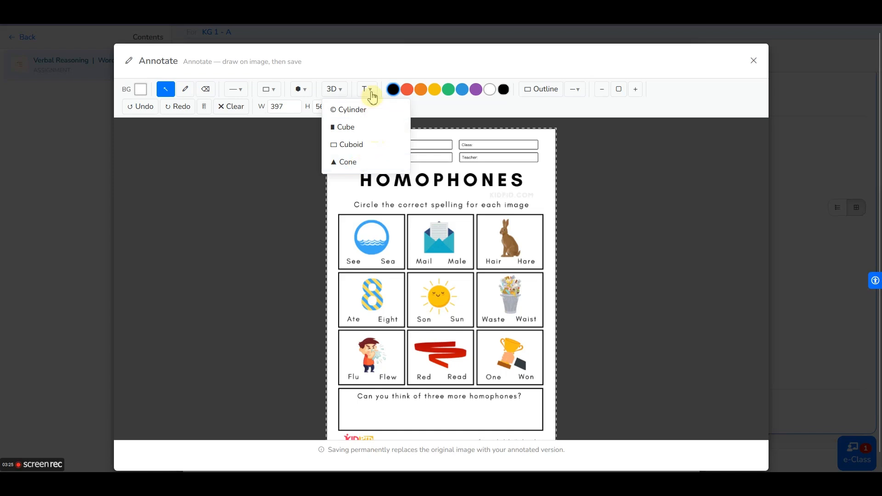
left_click(335, 89)
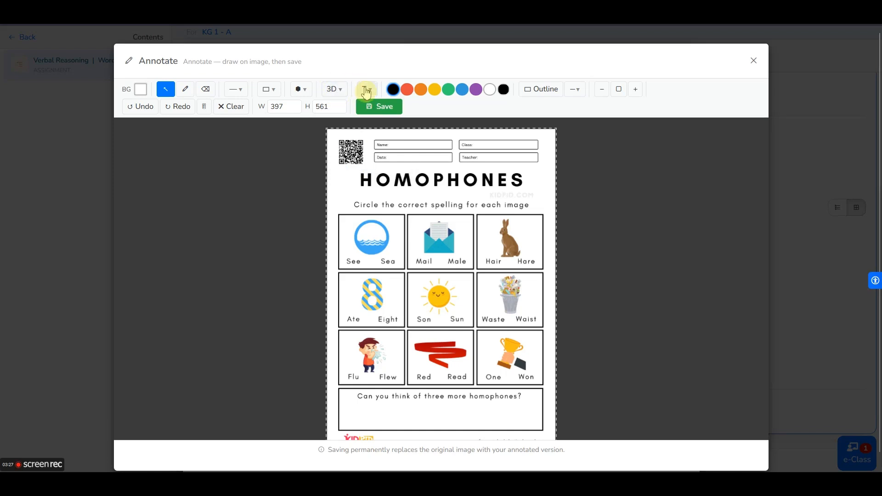
- Look through the text and callout annotation types and set the drawing colour to black
left_click(365, 90)
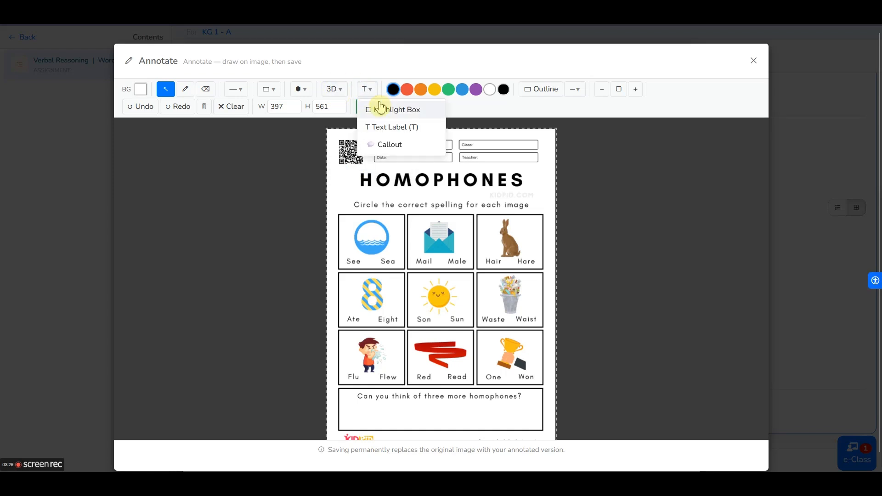
left_click(382, 128)
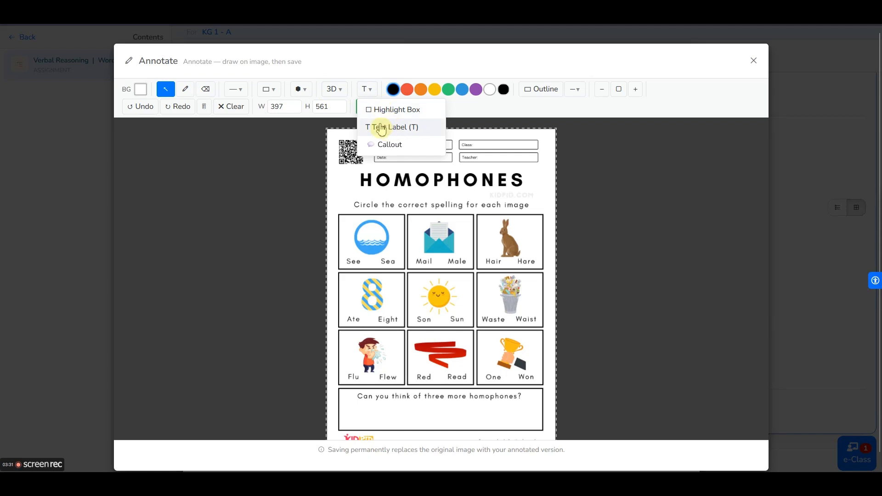
left_click(384, 148)
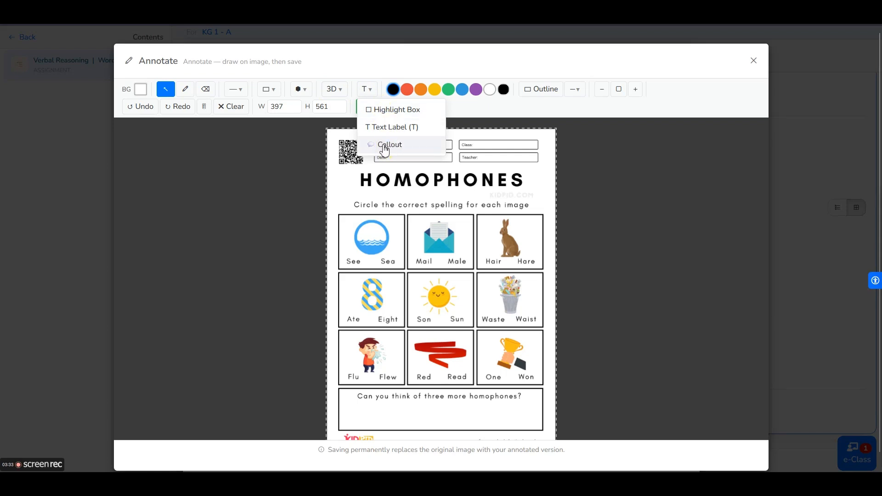
left_click(401, 92)
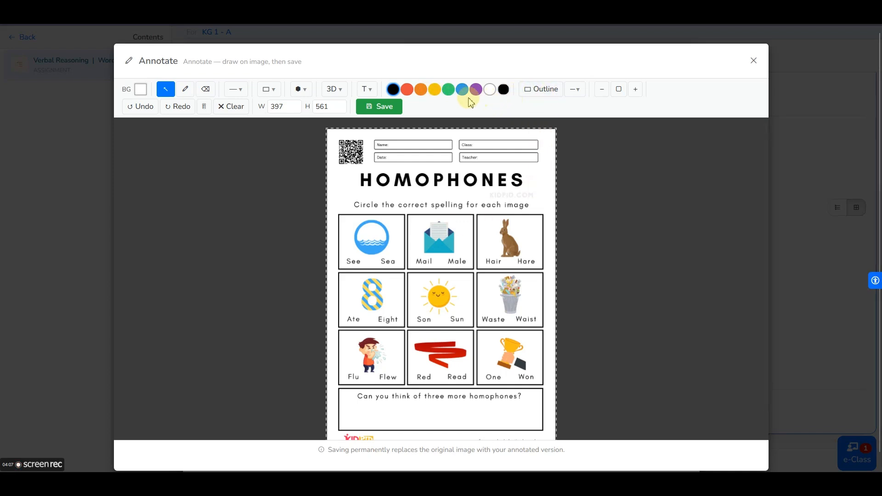
- Draw an orange-red rectangle over the worksheet title and top row
left_click(408, 90)
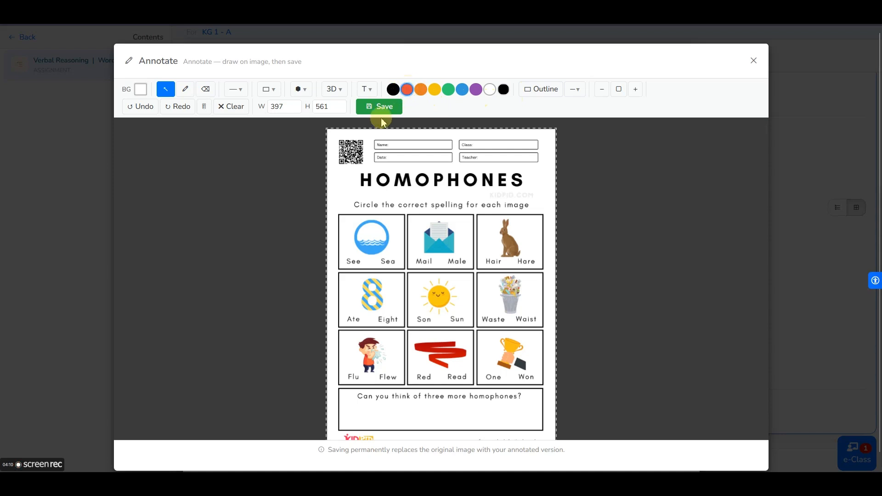
left_click(273, 95)
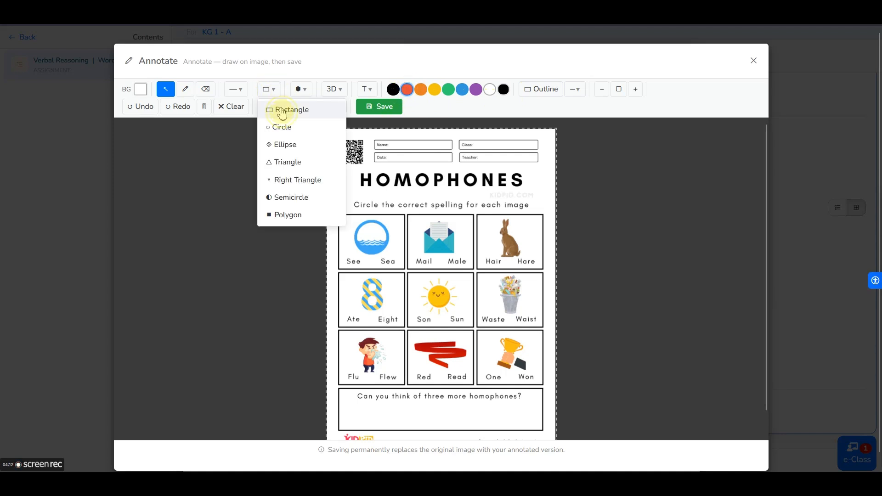
left_click(280, 109)
left_click_drag(354, 177, 458, 249)
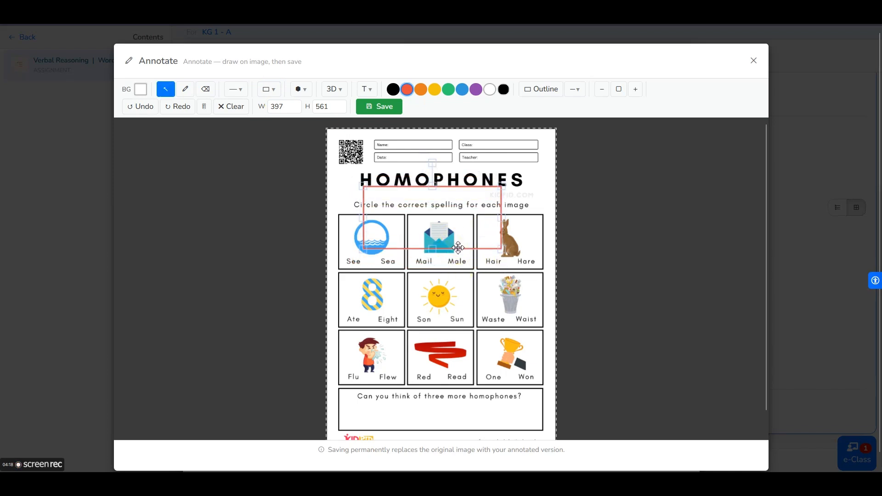
- Draw a filled yellow circle over the Ate cell, then undo it
left_click(536, 90)
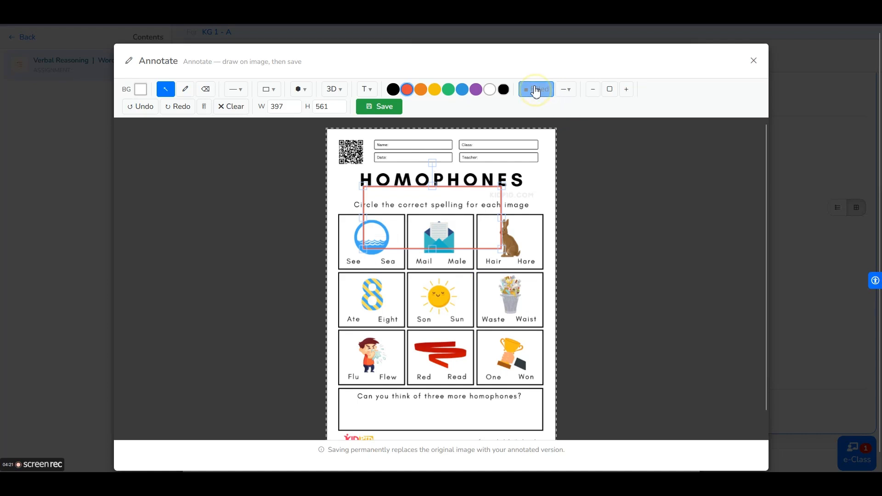
left_click(434, 90)
left_click(268, 89)
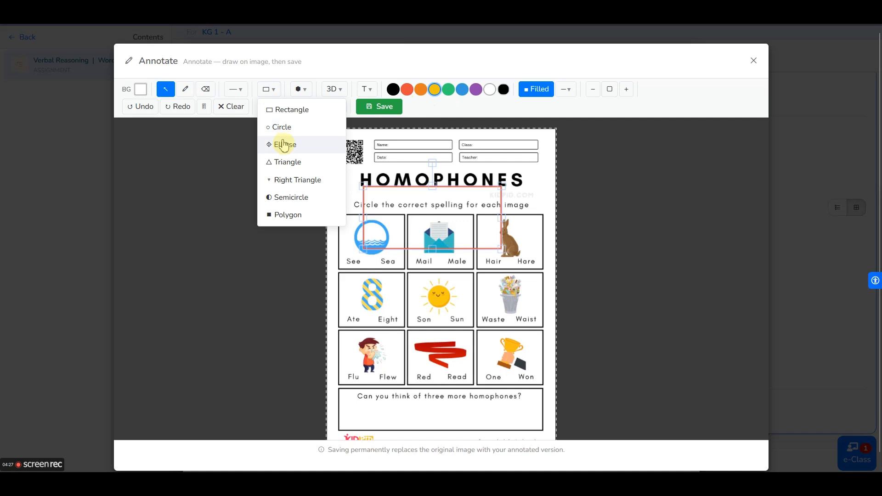
left_click(282, 127)
left_click_drag(409, 299, 462, 341)
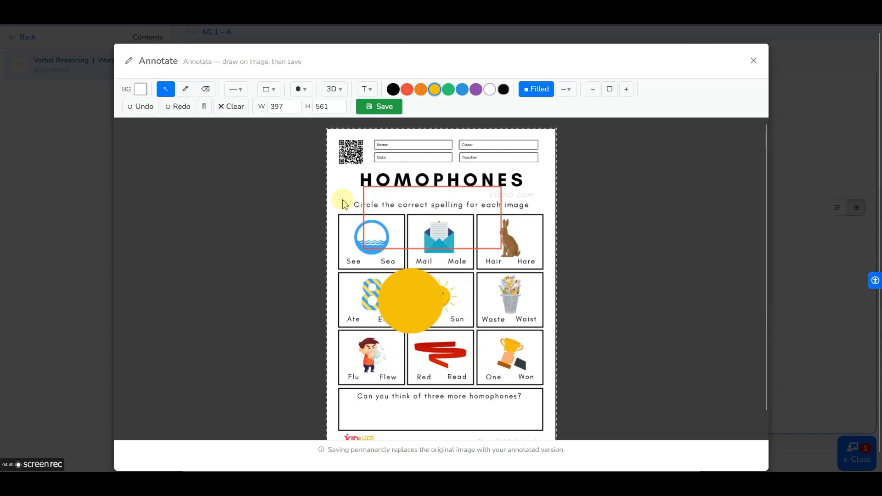
left_click(141, 111)
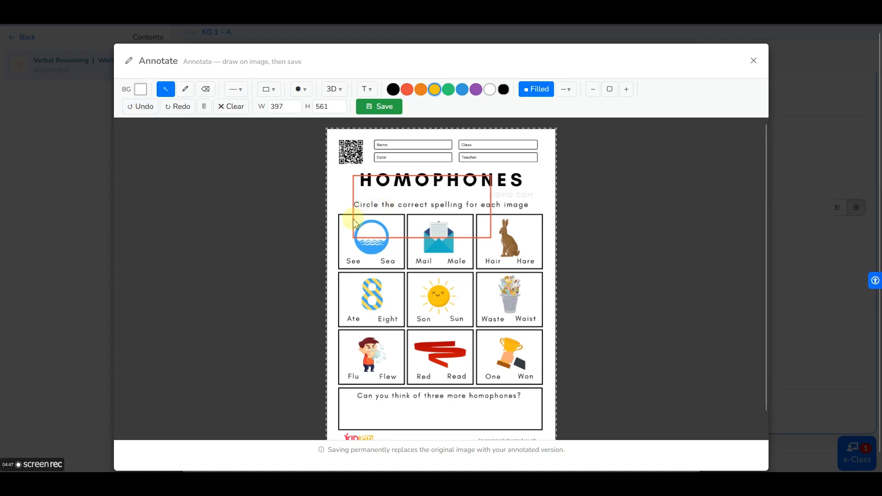
- Delete the red rectangle and ask to clear all drawings from the worksheet
left_click(383, 241)
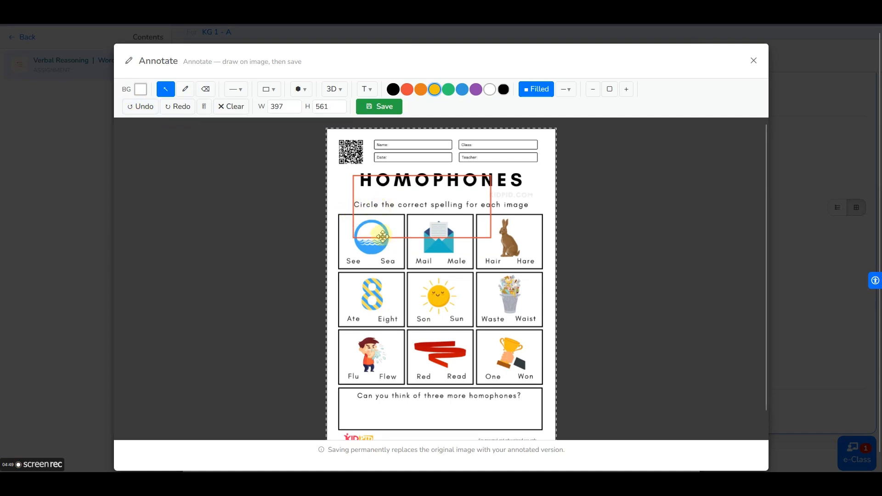
left_click(383, 237)
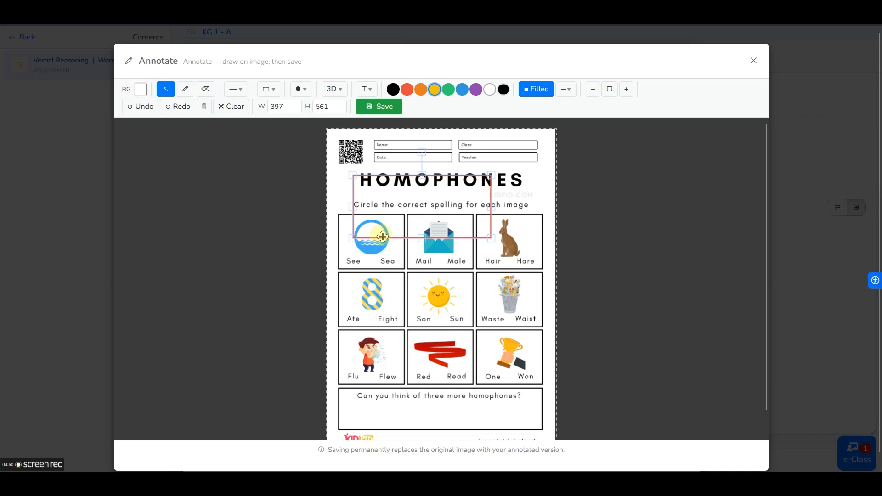
left_click(204, 109)
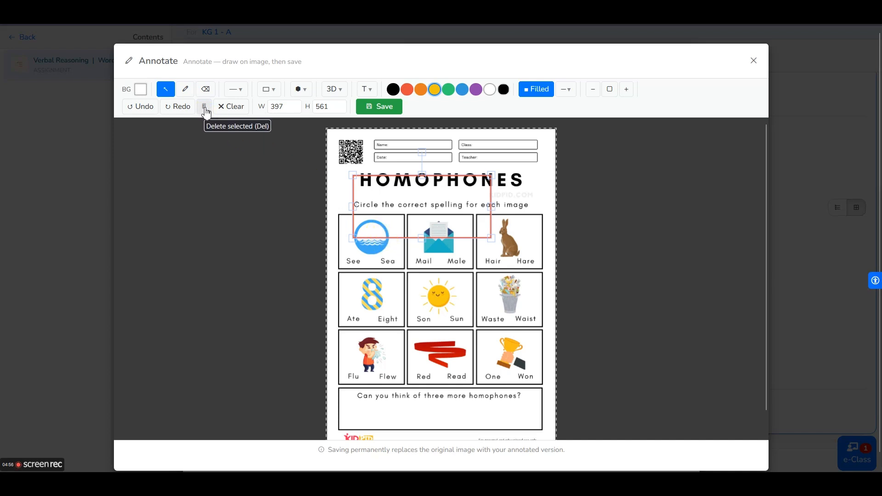
left_click(205, 109)
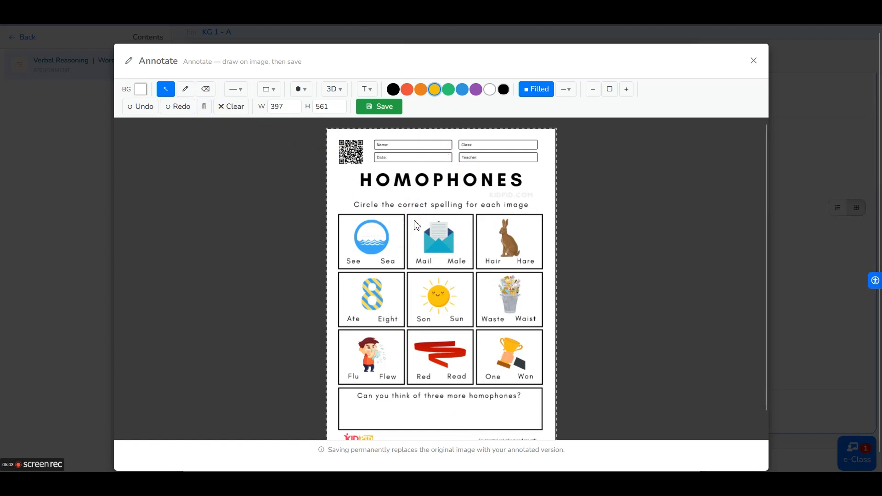
left_click(227, 108)
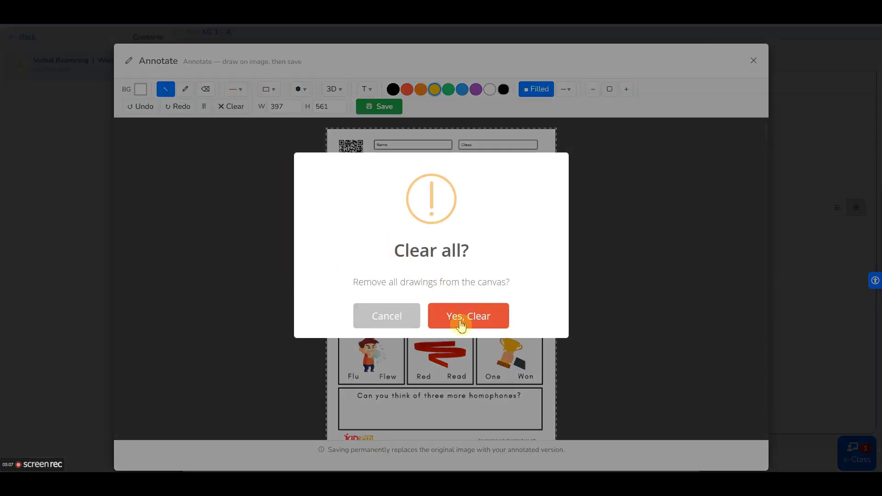
left_click(386, 316)
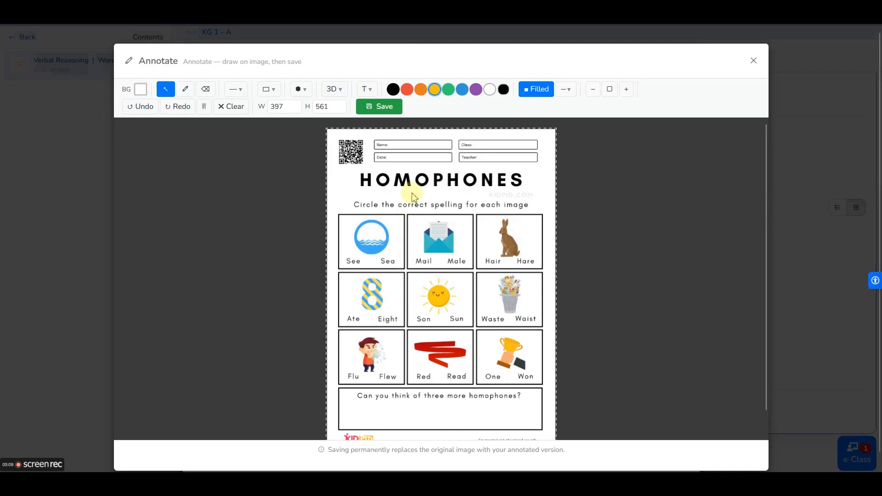
left_click(569, 91)
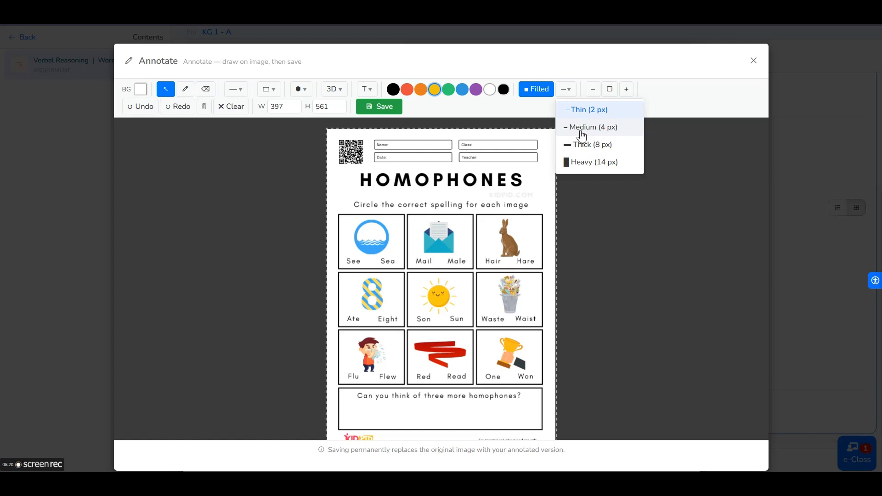
left_click(585, 145)
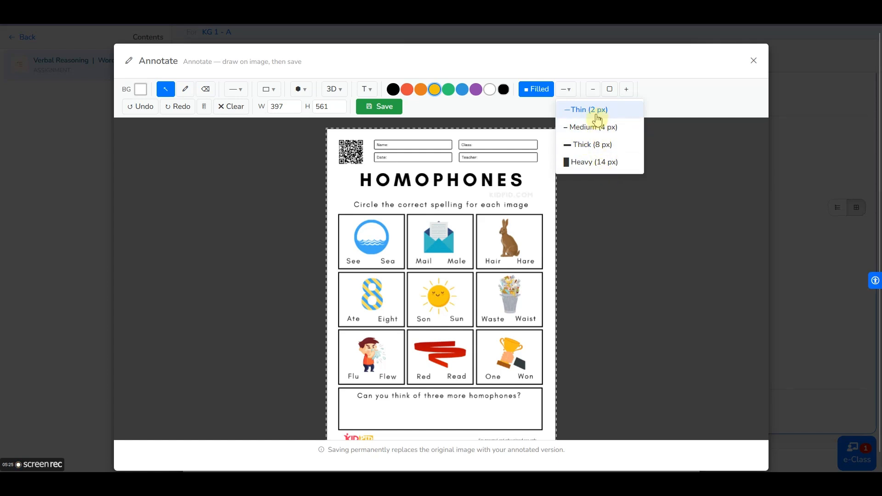
left_click(566, 91)
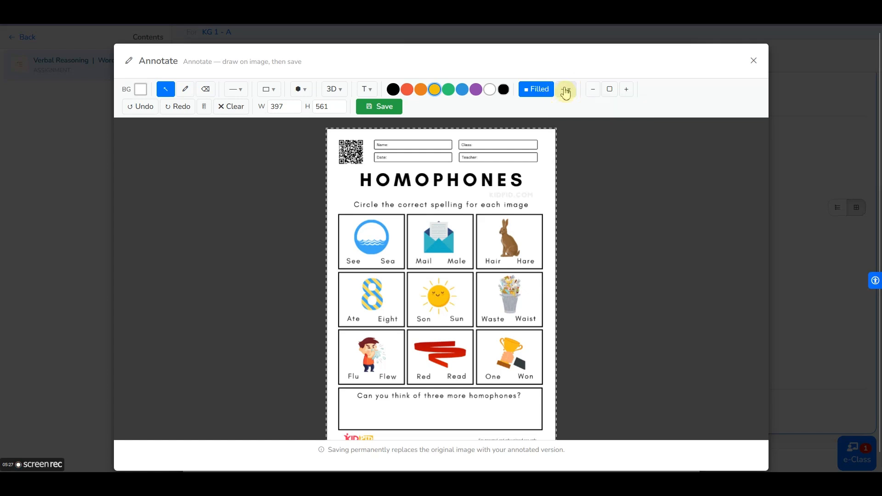
- Zoom the worksheet out and in, then fit the whole page back into view
left_click(593, 90)
left_click(593, 97)
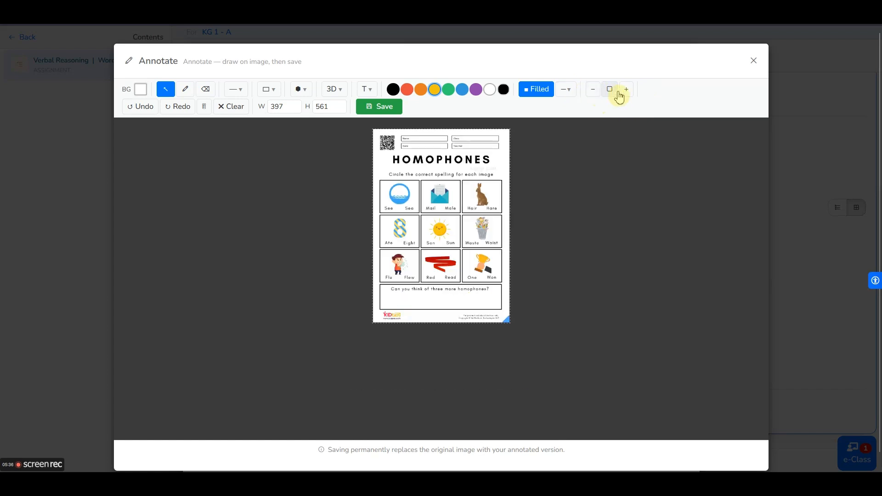
left_click(626, 90)
left_click(626, 92)
left_click(627, 93)
left_click(627, 92)
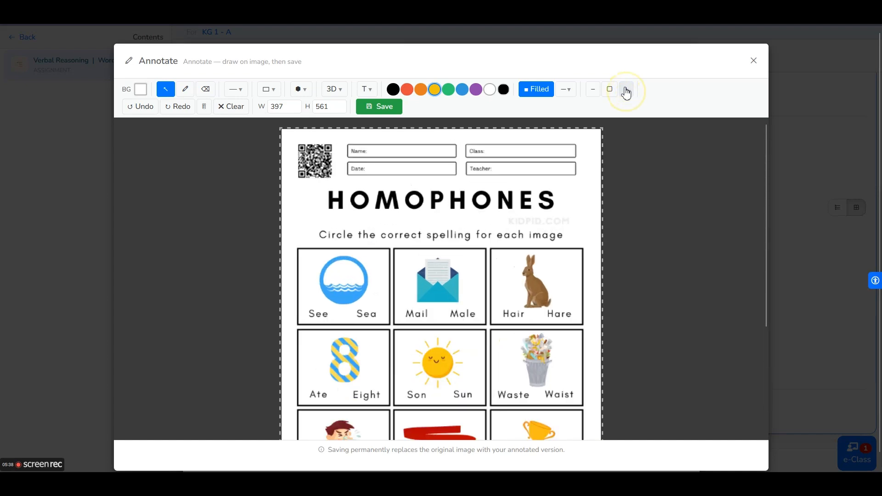
left_click(626, 93)
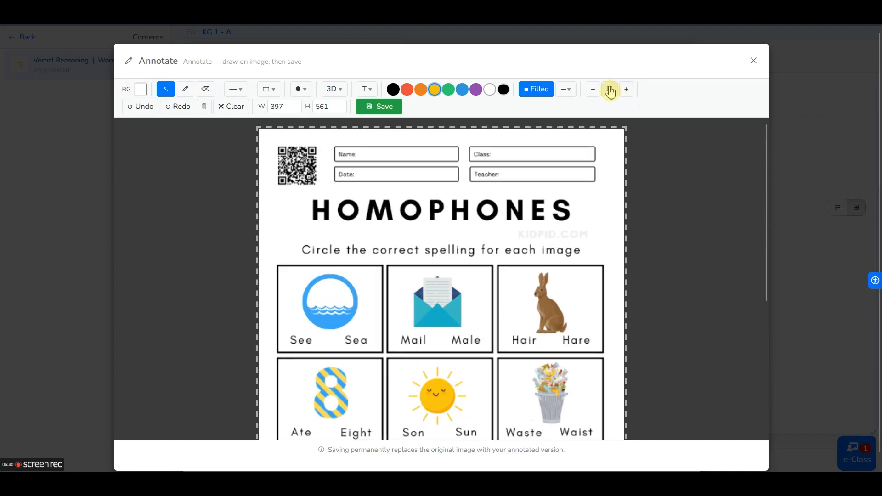
left_click(610, 91)
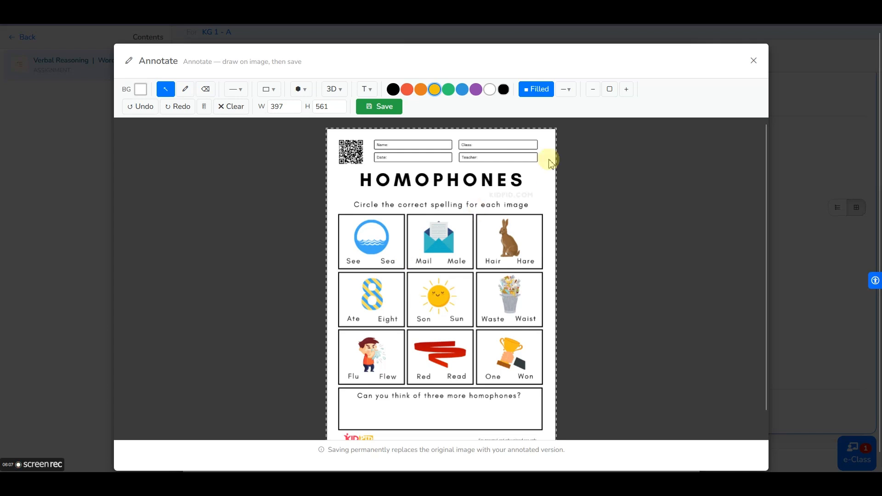
- Zoom in further and scroll down to the homophone picture grid
left_click(627, 89)
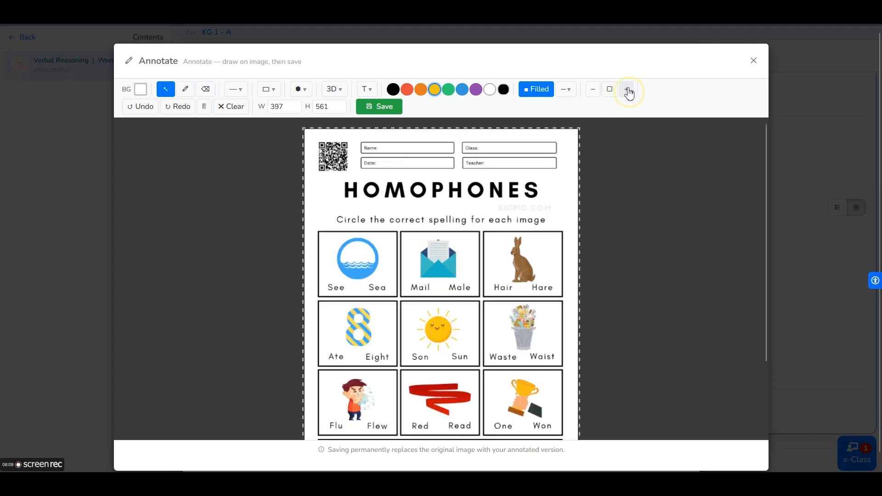
left_click(627, 90)
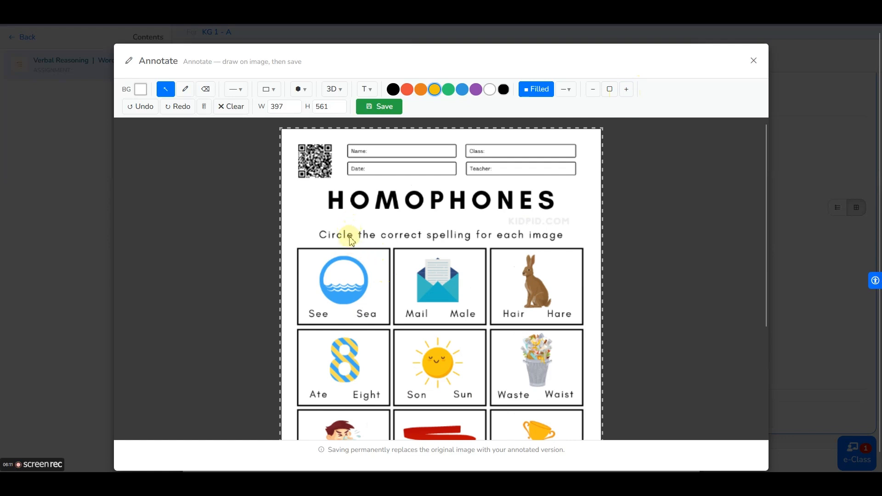
scroll(394, 253, "down", 1)
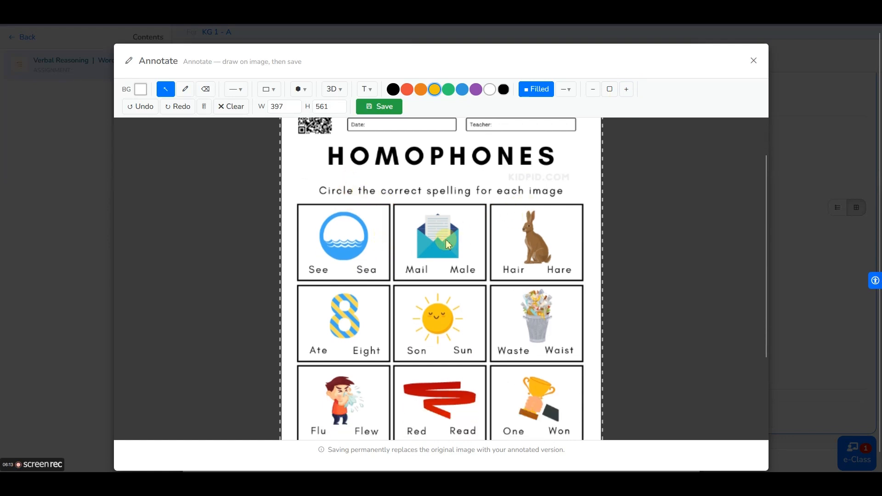
scroll(448, 243, "down", 1)
left_click(629, 91)
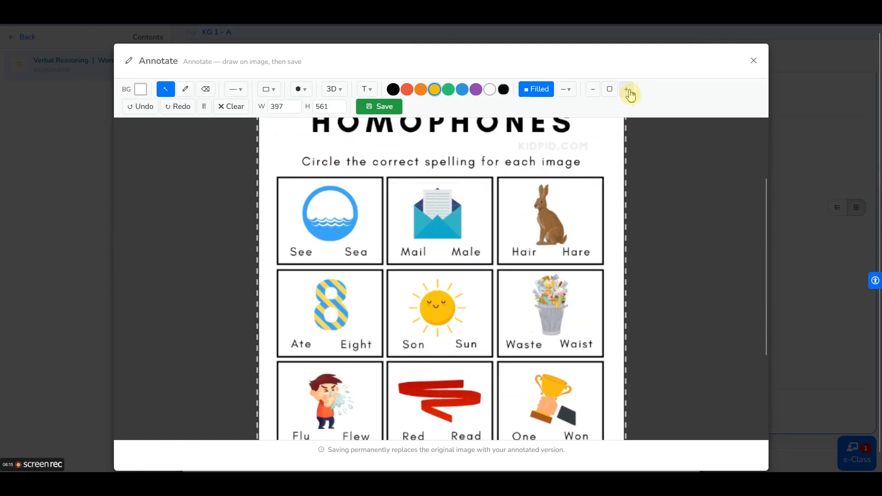
left_click(630, 92)
scroll(465, 247, "up", 2)
scroll(466, 251, "down", 3)
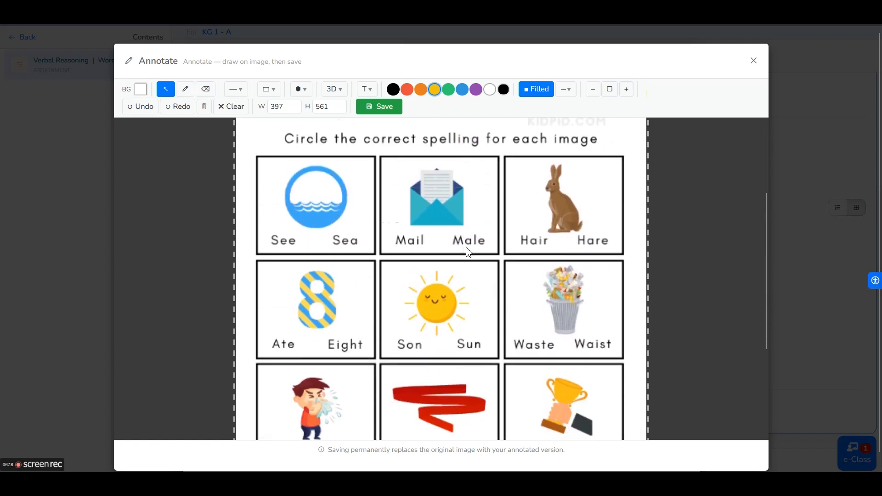
scroll(468, 253, "down", 1)
scroll(449, 250, "up", 1)
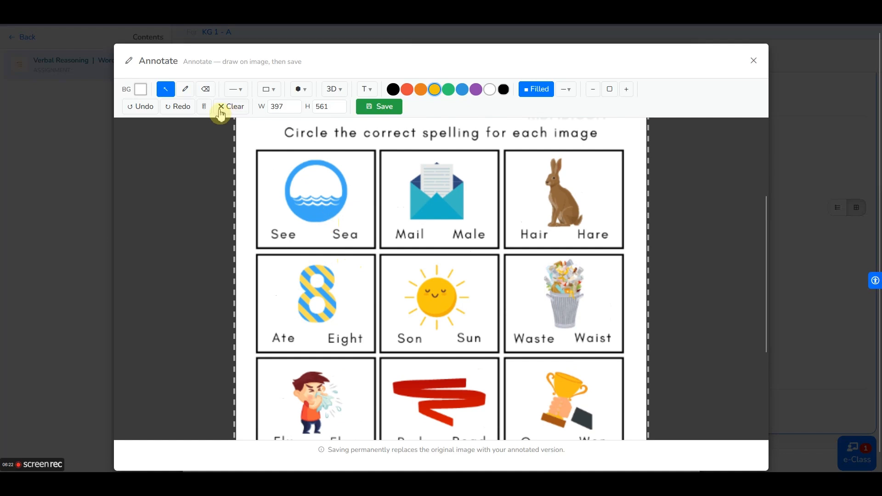
- Try a red freehand circle around Sea, then undo it
left_click(190, 92)
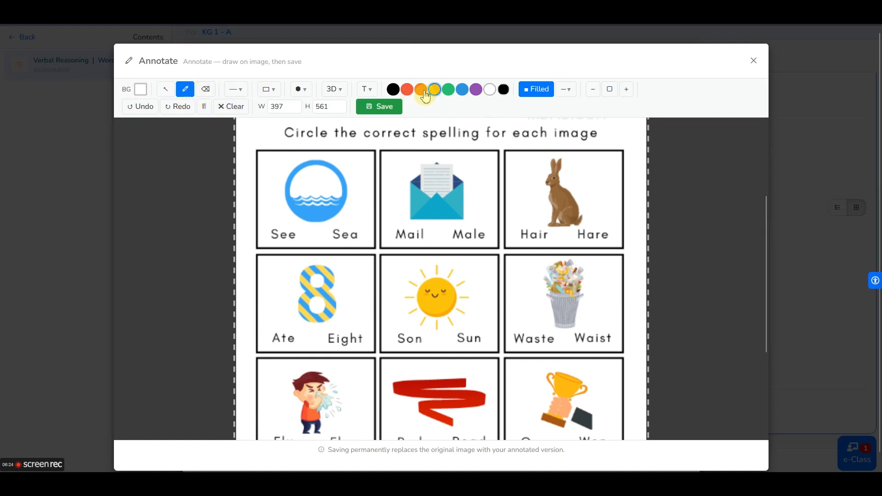
left_click(408, 92)
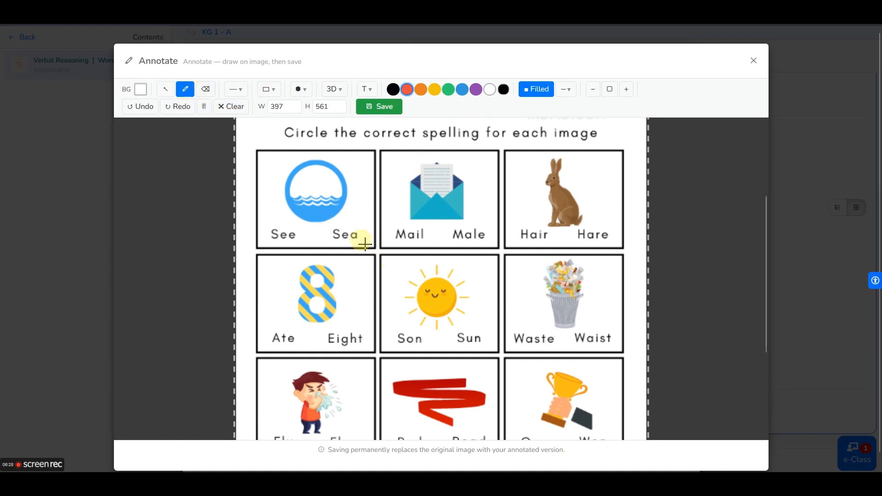
mouse_move(366, 245)
left_mouse_down()
mouse_move(370, 232)
mouse_move(341, 217)
mouse_move(327, 238)
mouse_move(365, 246)
left_mouse_up()
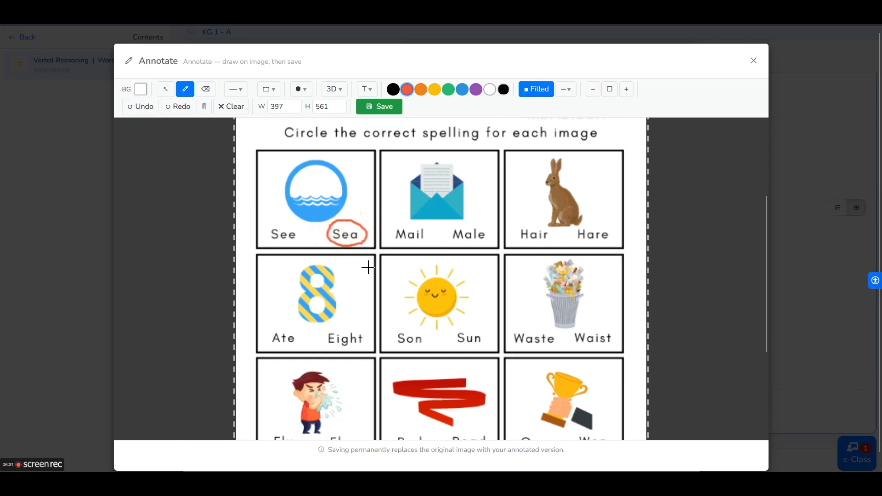
left_click(152, 161)
left_click(141, 110)
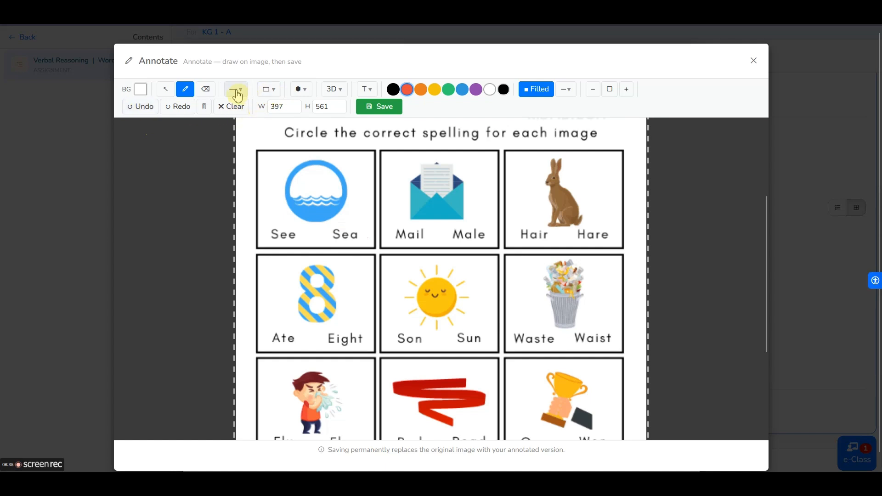
- Draw a filled ellipse over Sea, then delete it
left_click(277, 94)
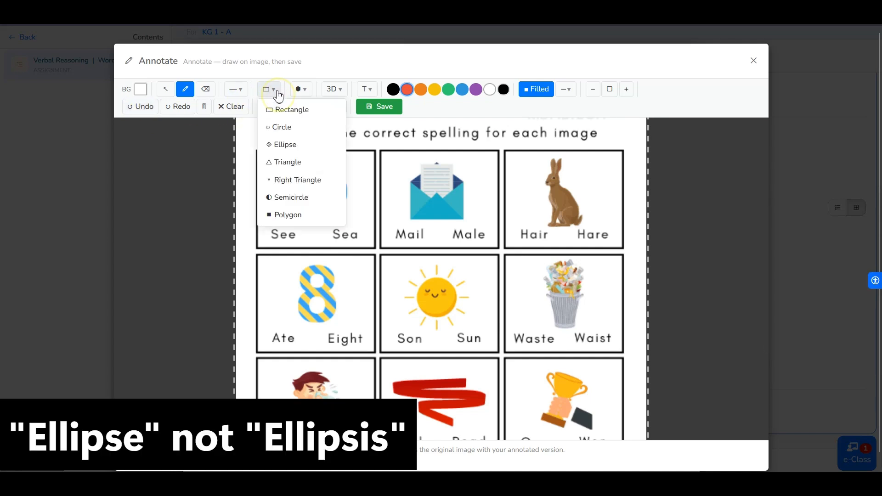
left_click(285, 145)
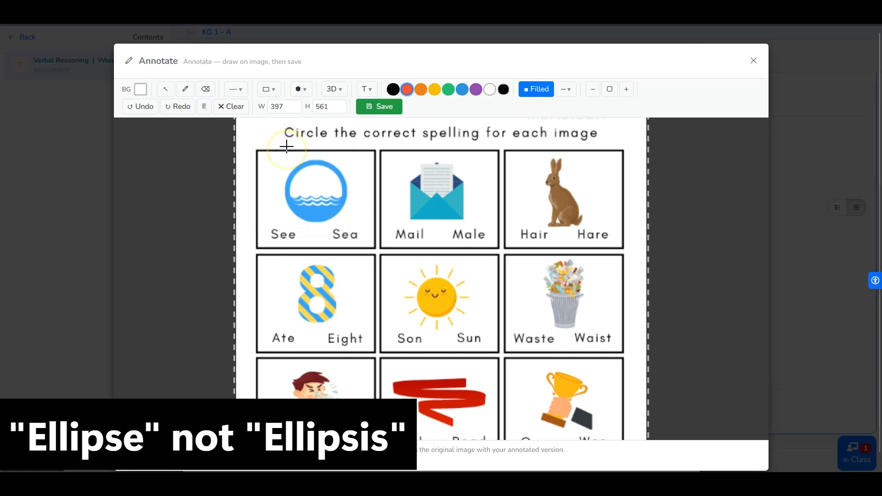
left_click_drag(328, 224, 372, 248)
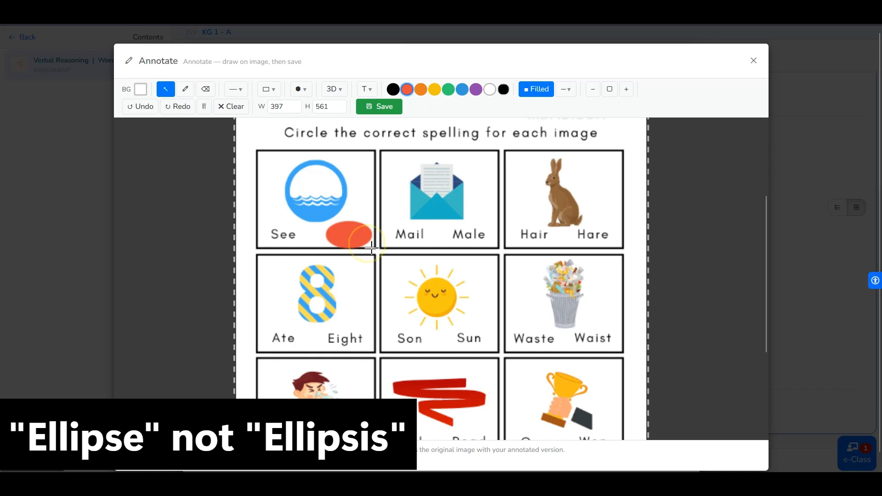
left_click(353, 238)
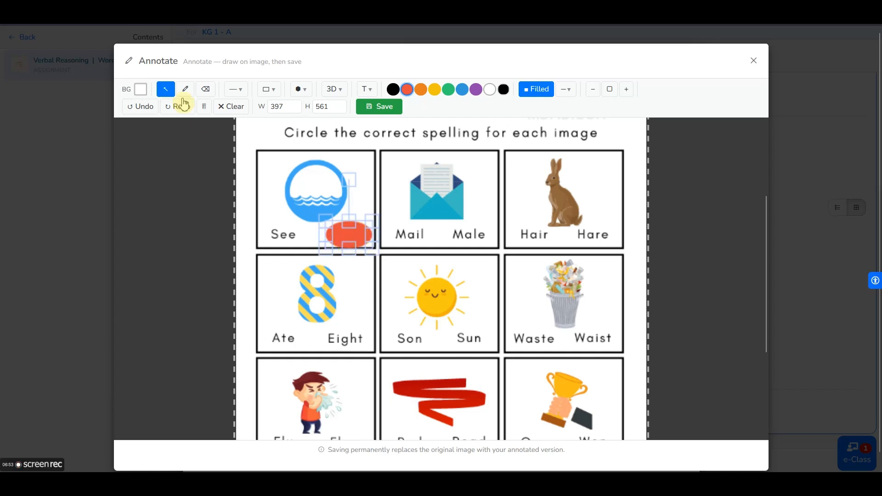
left_click(204, 107)
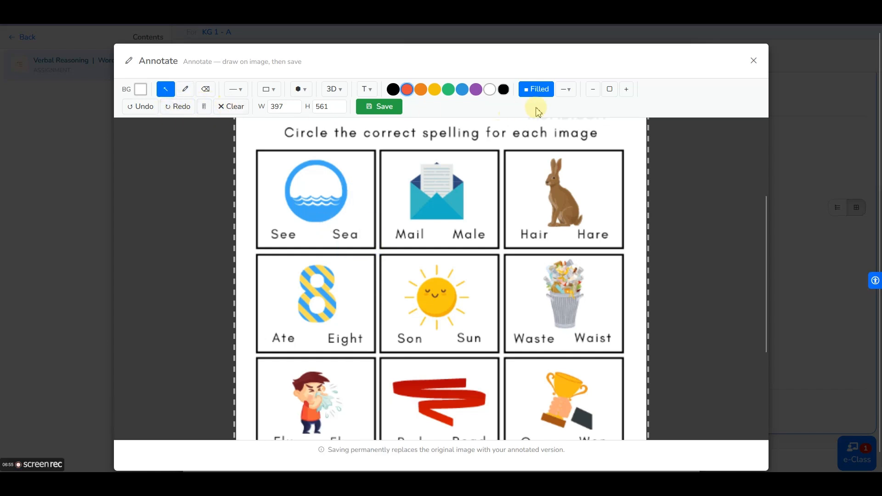
- Switch shapes to Outline and circle Sea and Mail with red ellipses
left_click(538, 92)
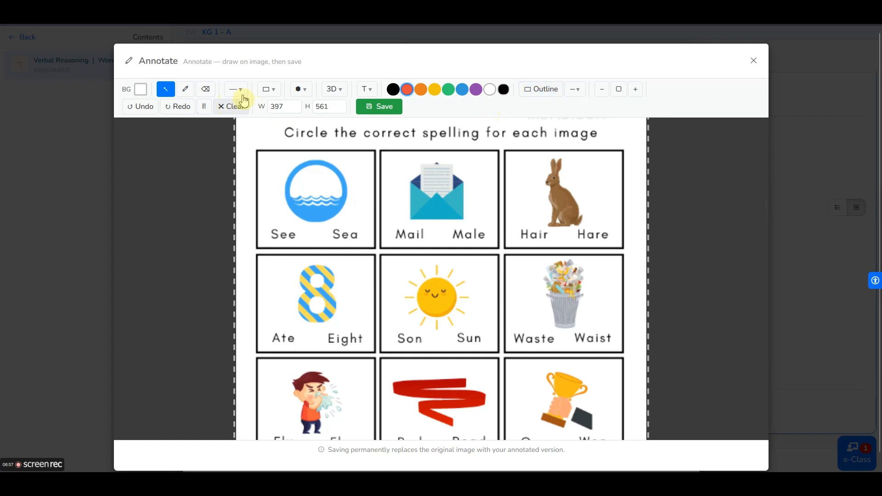
left_click(270, 90)
left_click(286, 146)
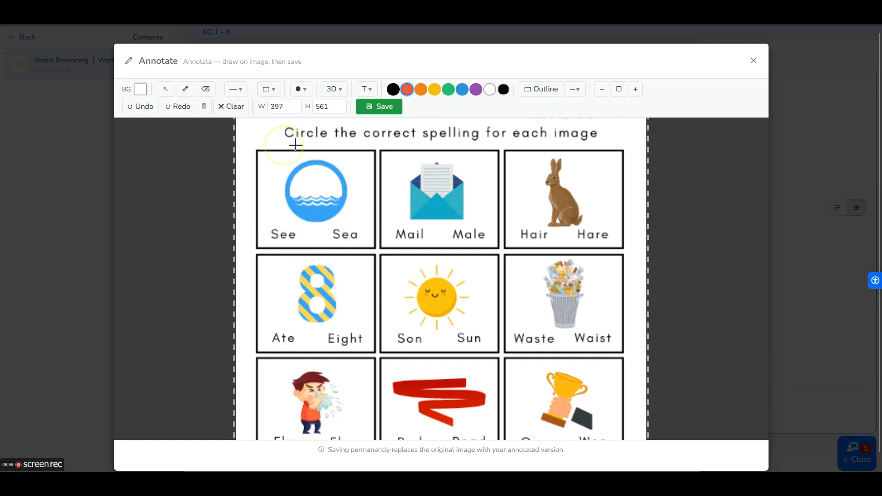
left_click_drag(329, 224, 336, 240)
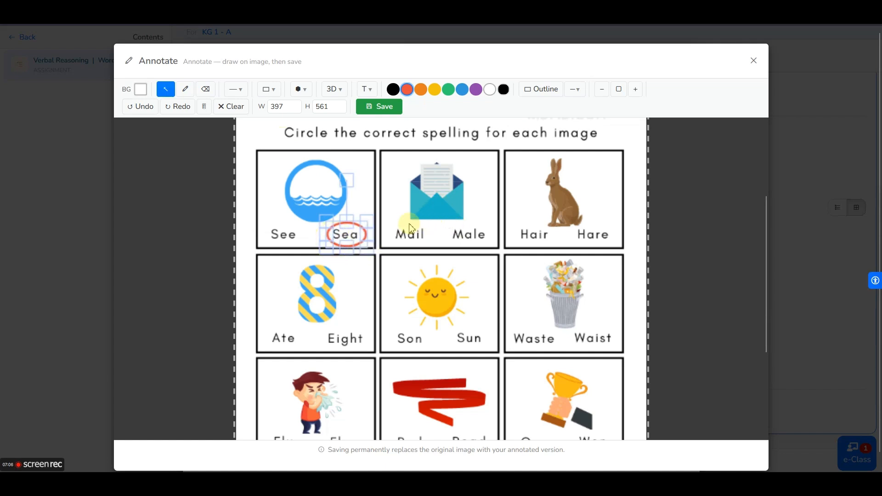
left_click(269, 92)
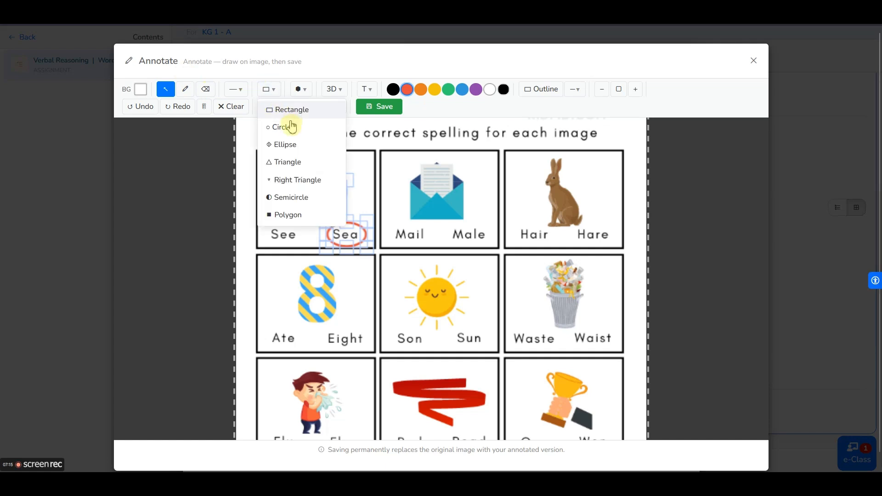
left_click(291, 145)
left_click_drag(388, 223, 434, 249)
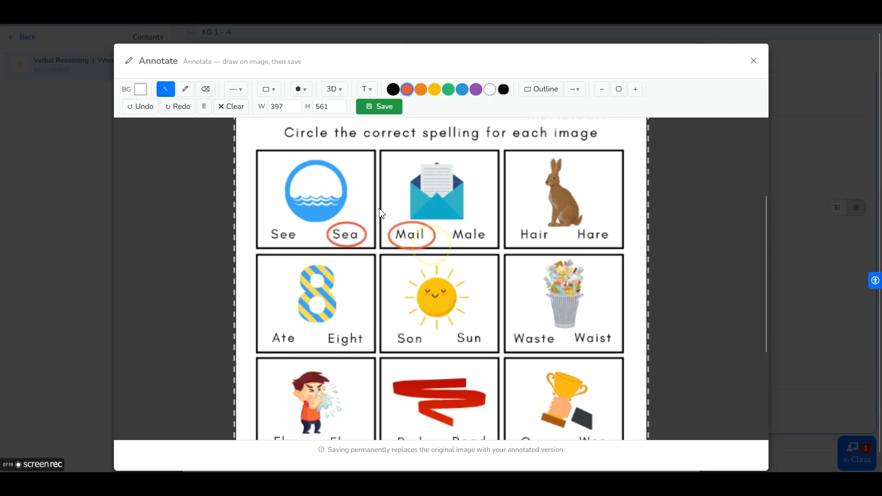
- Circle Red with a red outline ellipse and return to the Select tool
left_click(269, 89)
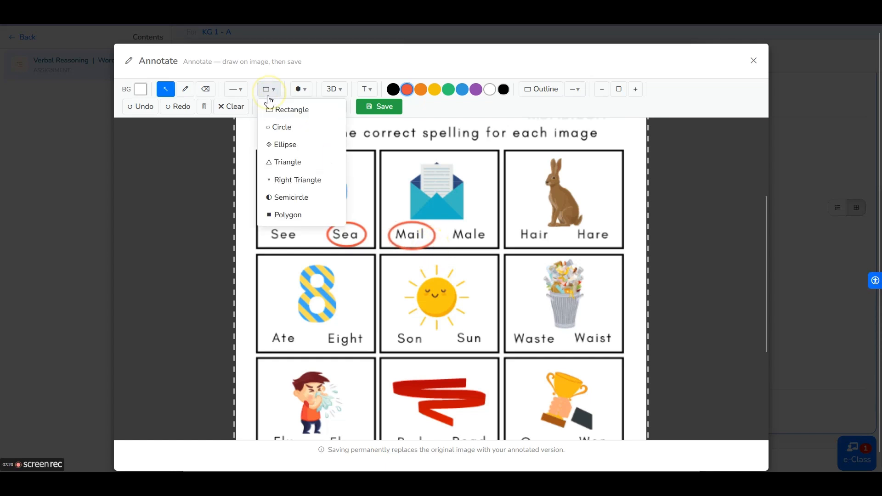
left_click(285, 145)
scroll(469, 184, "down", 4)
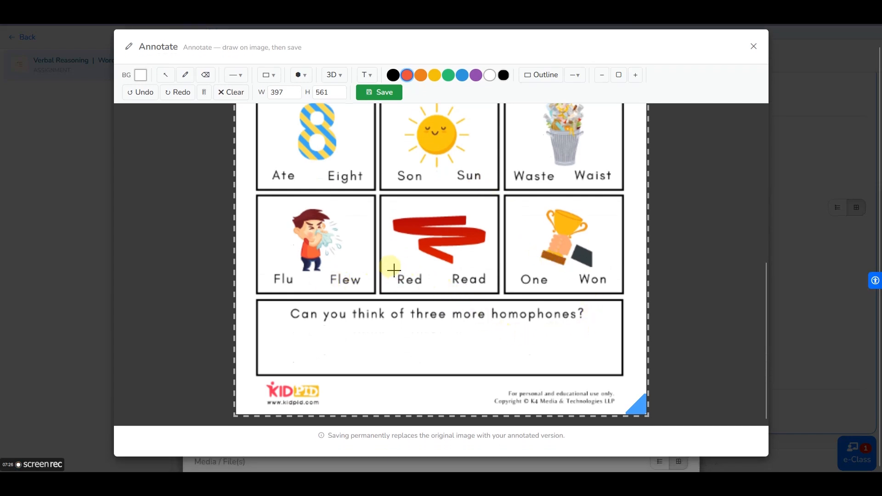
left_click_drag(392, 267, 430, 293)
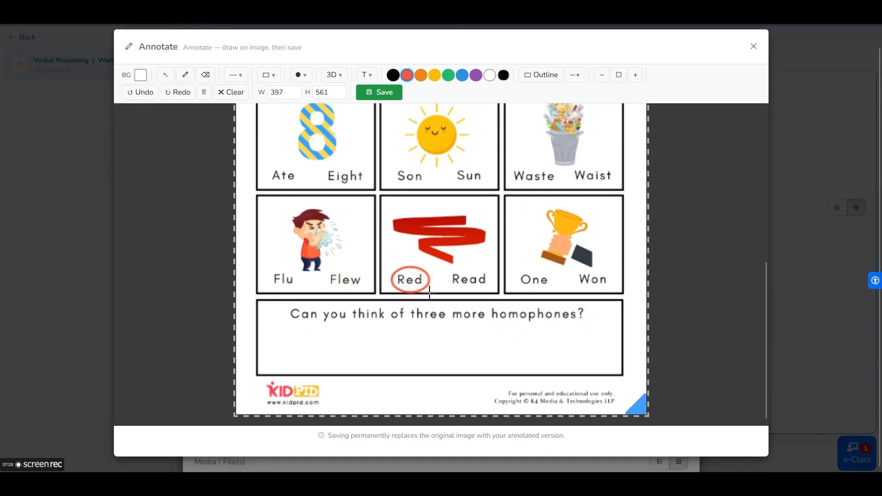
key("v")
scroll(508, 313, "up", 3)
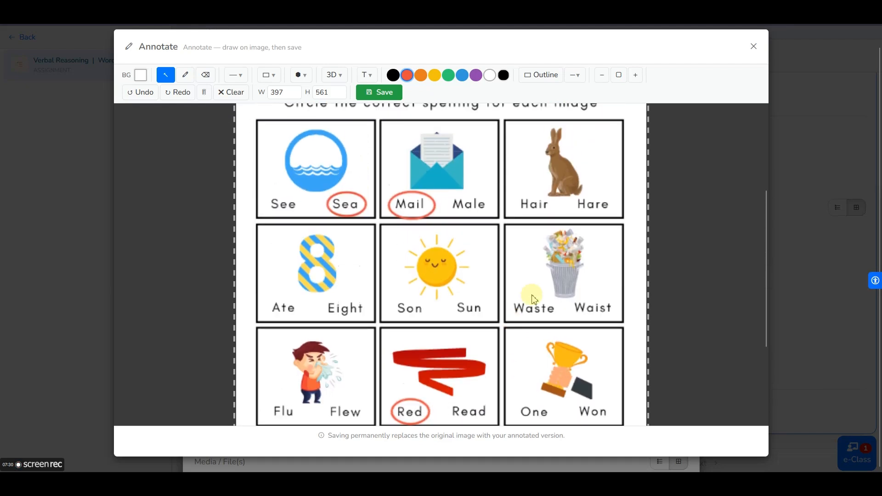
scroll(478, 281, "down", 1)
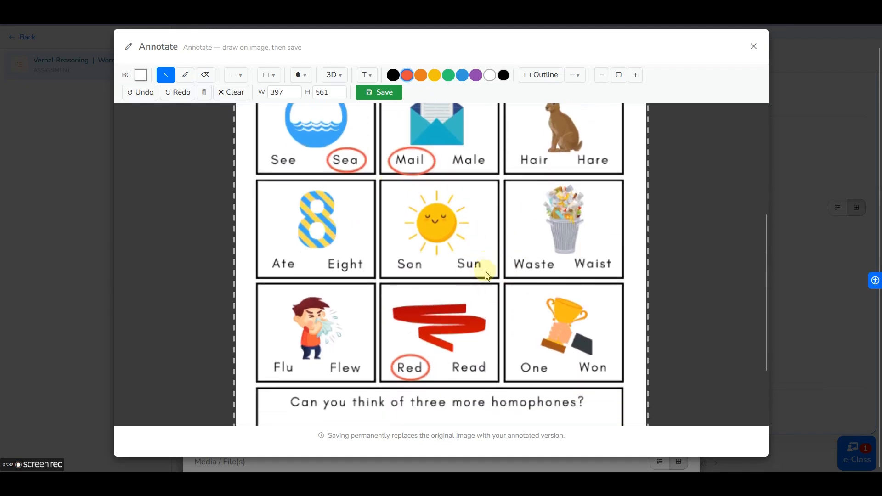
scroll(475, 302, "up", 2)
scroll(539, 299, "up", 2)
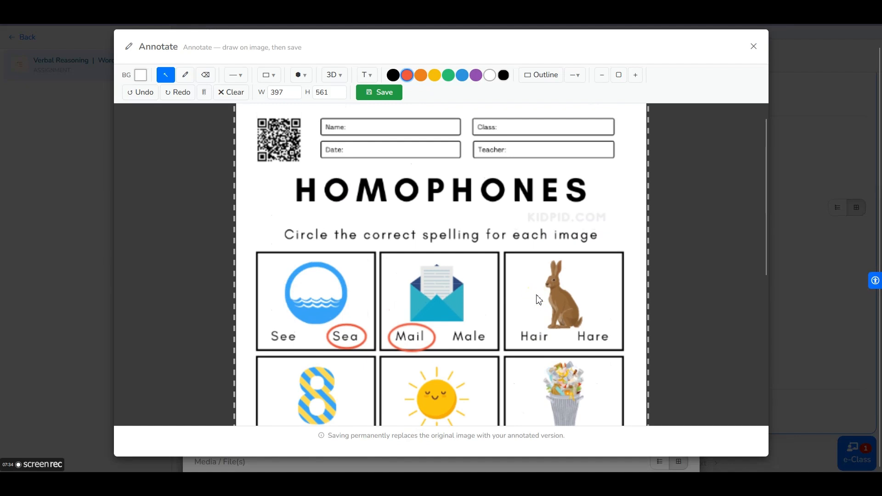
scroll(539, 300, "up", 1)
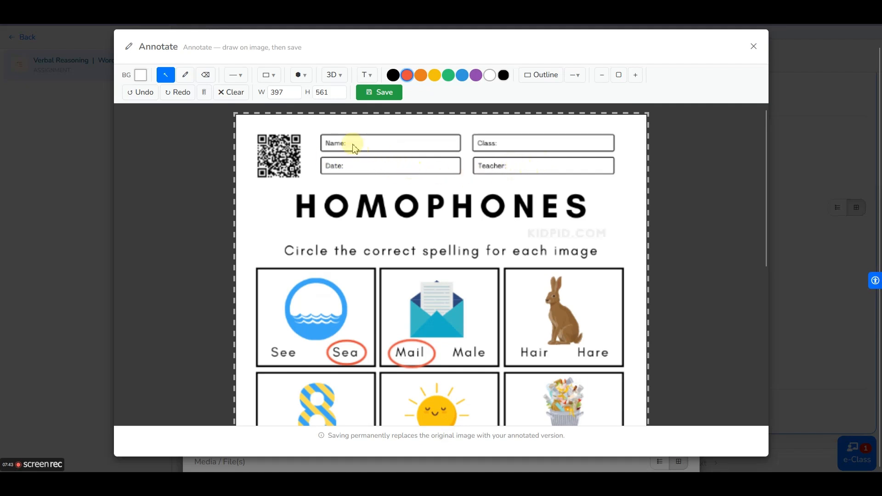
- Type the student's full name in the Name field and shrink it to fit
left_click(367, 78)
left_click(374, 112)
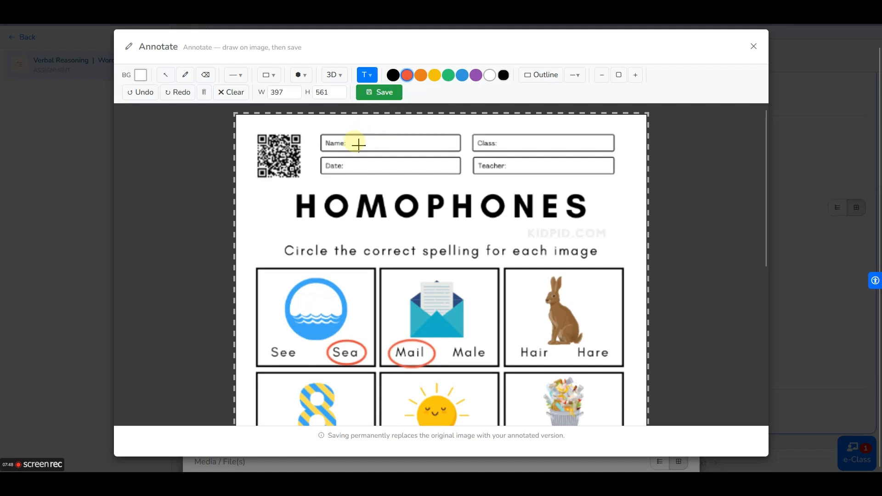
left_click(349, 145)
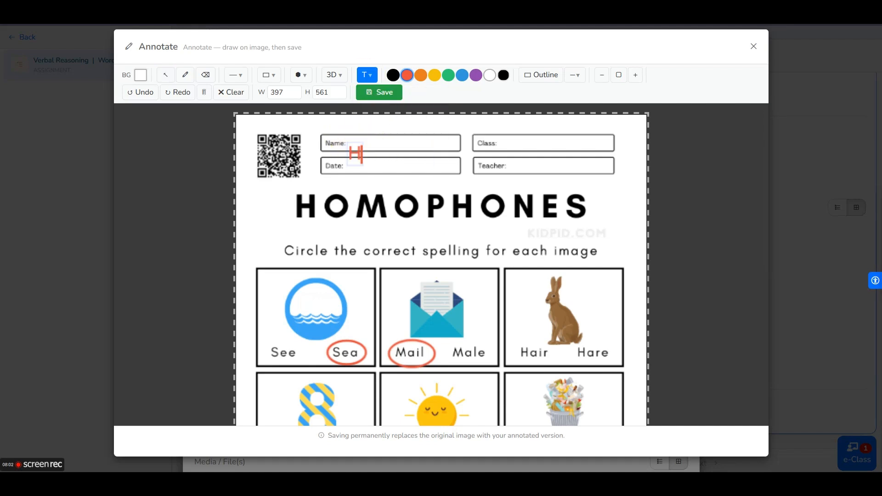
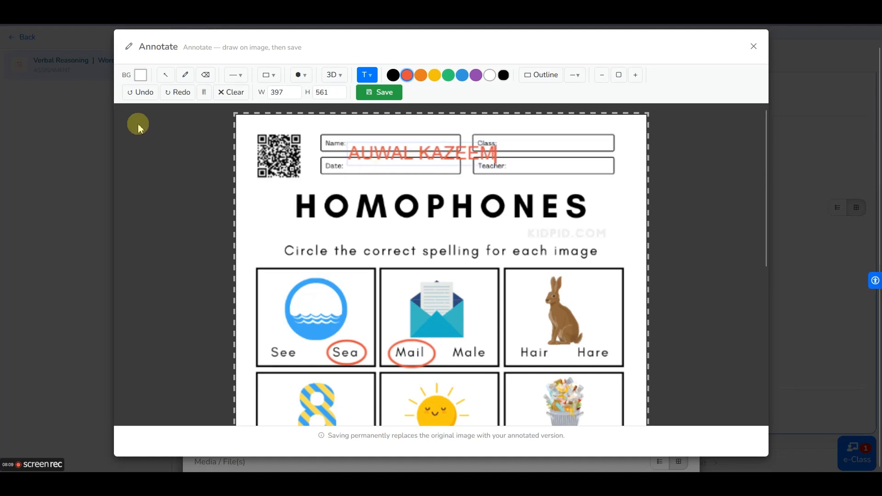
left_click(167, 75)
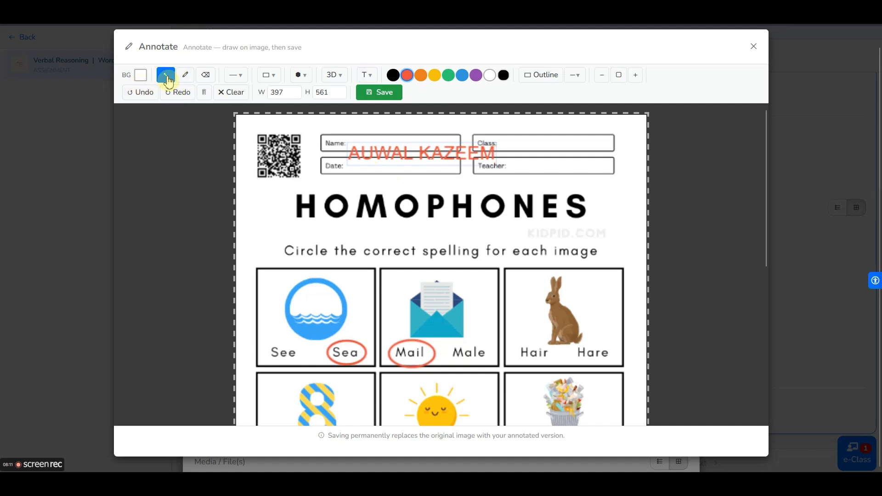
left_click(359, 152)
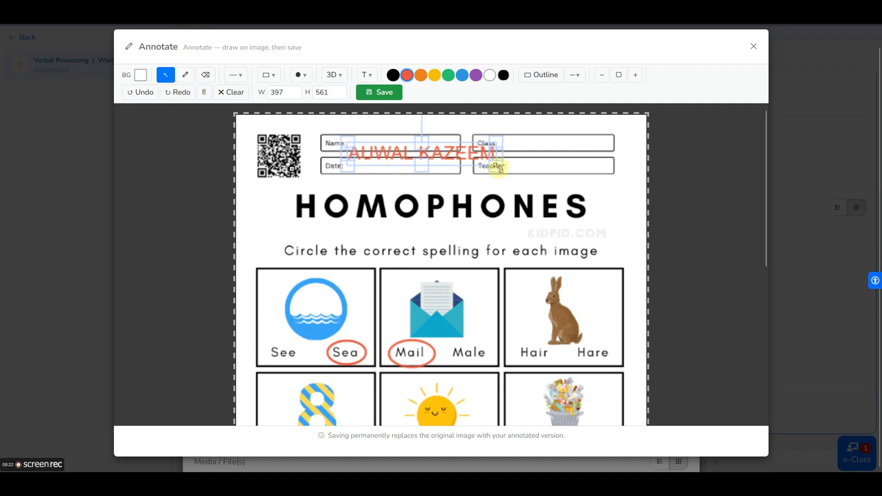
left_click_drag(491, 166, 415, 144)
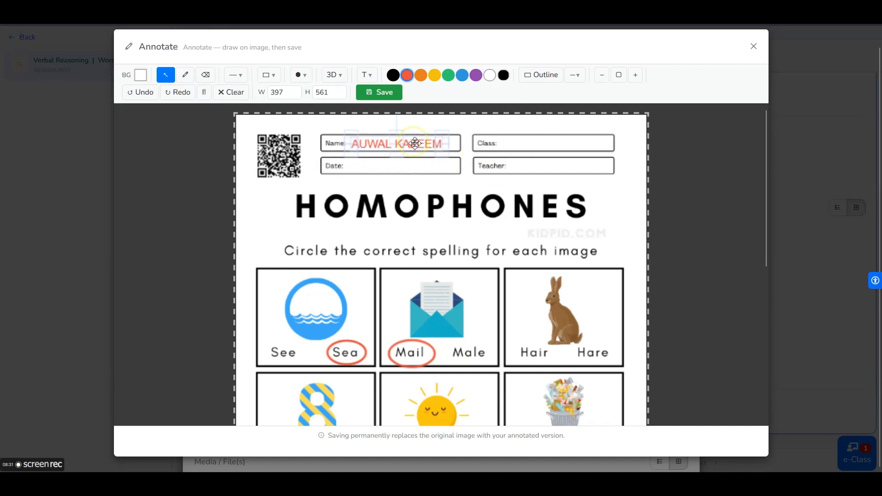
left_click(367, 76)
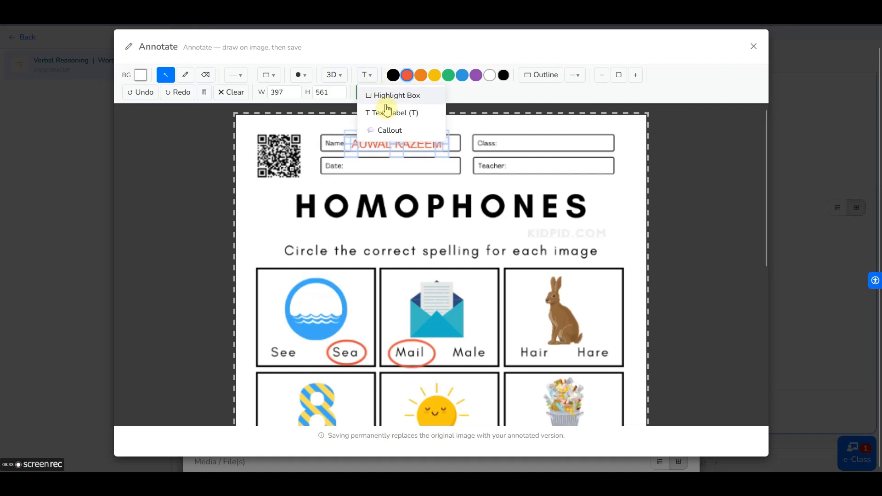
- Add KG1 in the Class field and shrink it to fit the Class box
left_click(388, 112)
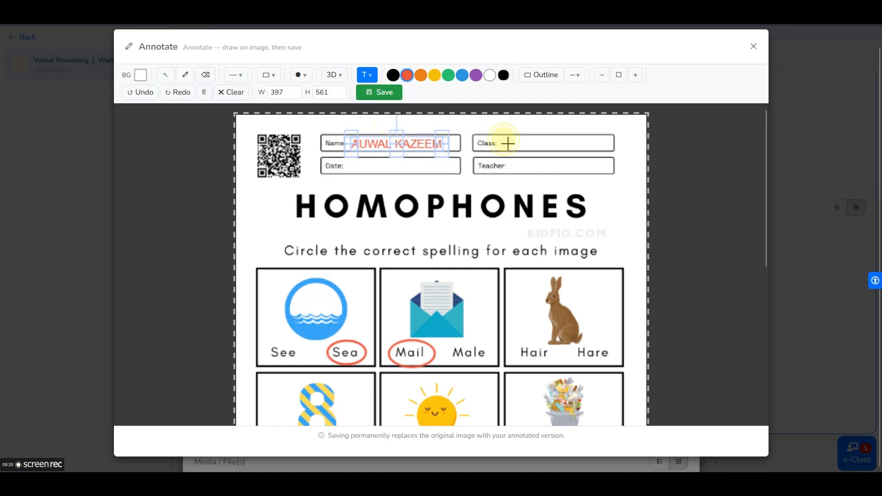
left_click(508, 144)
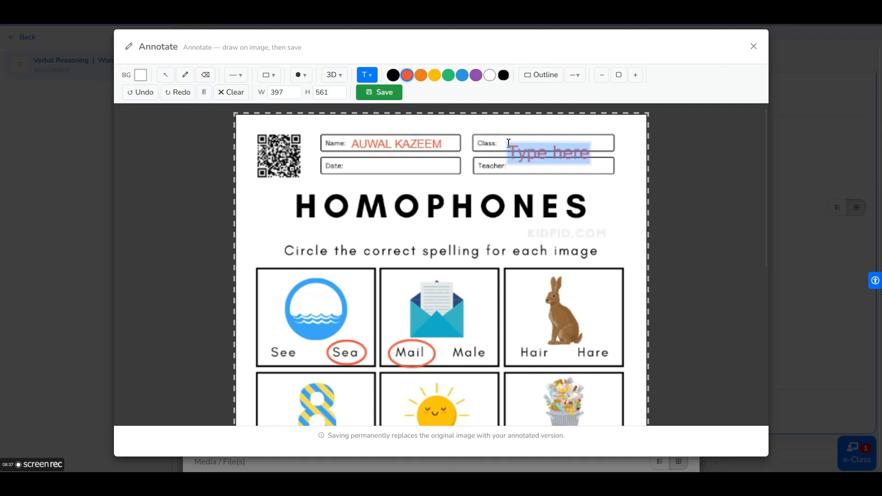
left_click(511, 147)
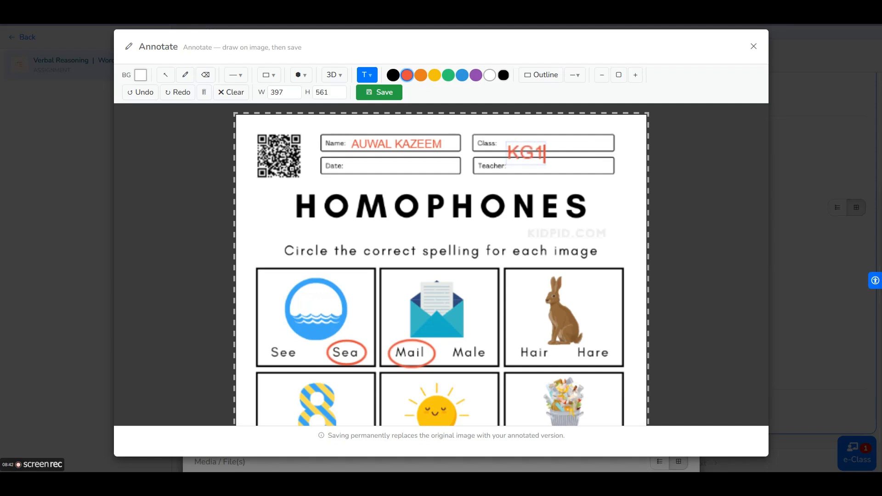
left_click(166, 76)
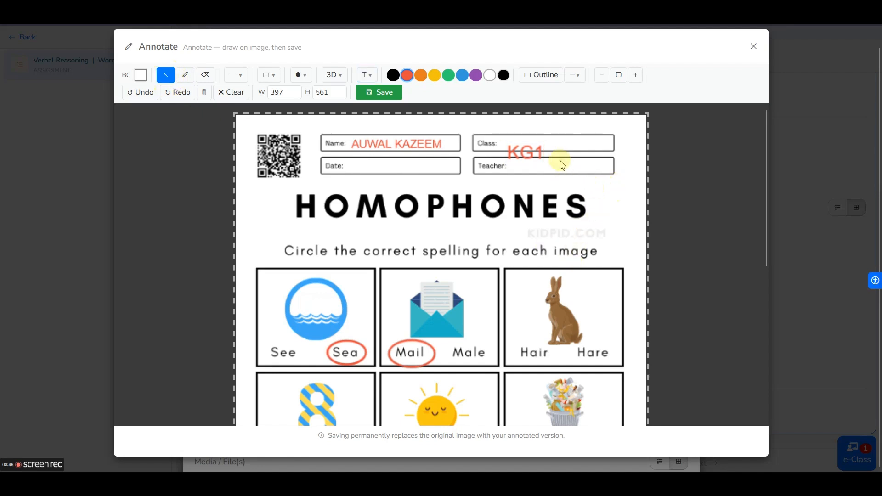
left_click(534, 162)
left_click_drag(553, 174, 531, 146)
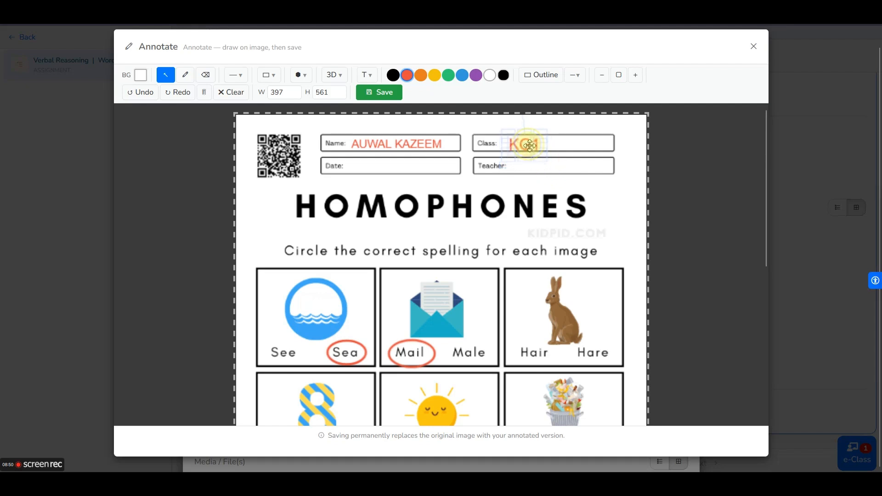
left_click(483, 174)
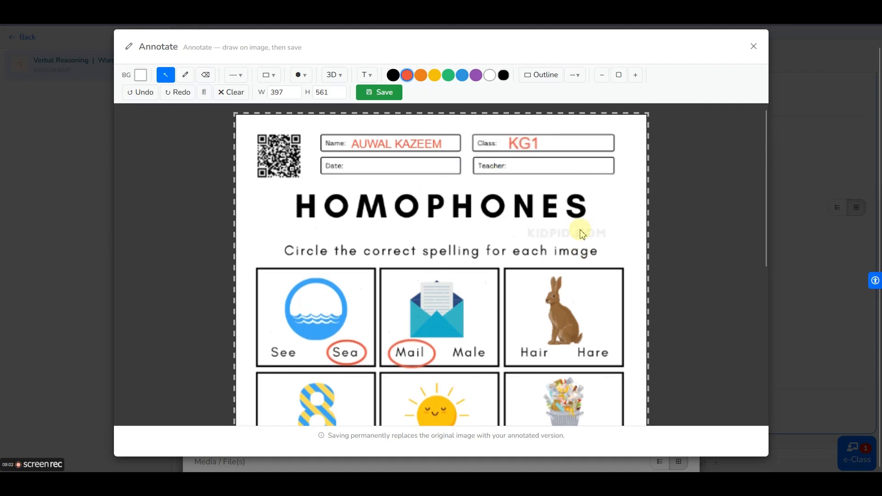
- Save the annotated worksheet, replacing the original image, and close the annotator
left_click(380, 94)
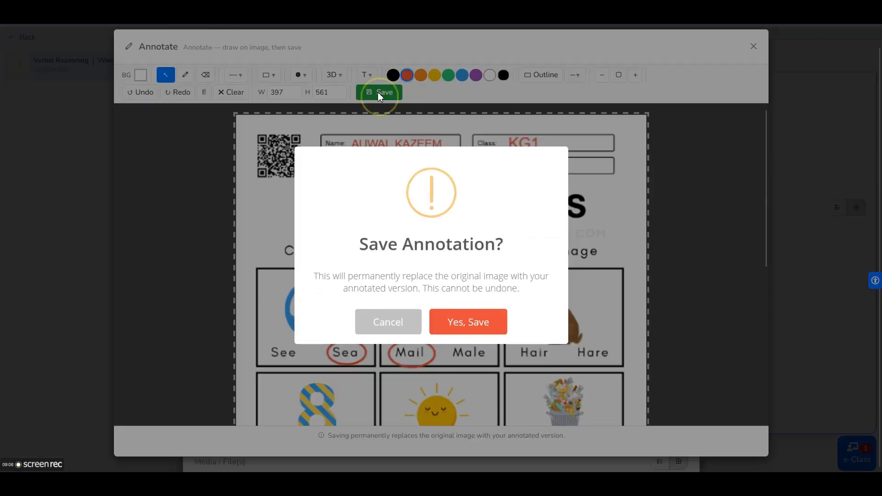
left_click(478, 323)
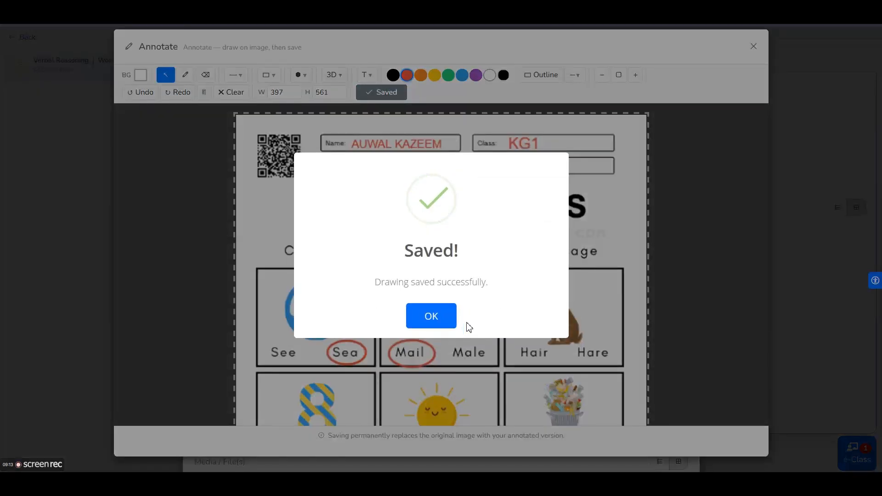
left_click(432, 317)
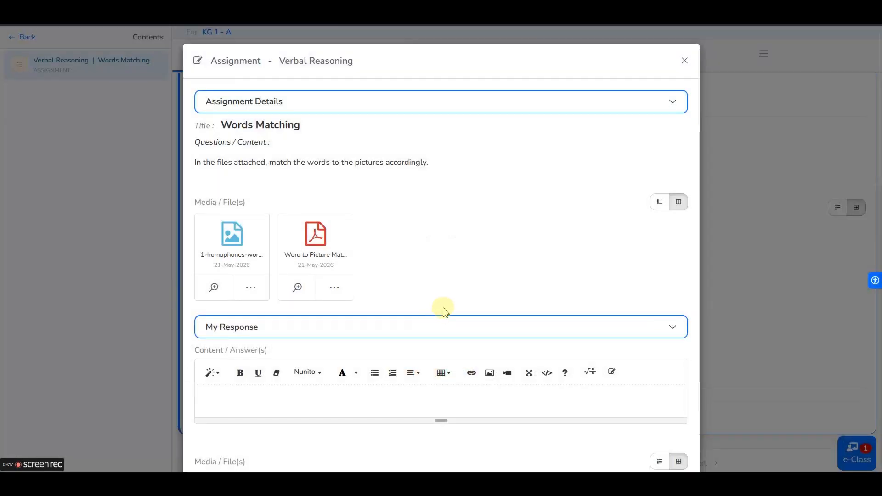
- Preview the attached annotated worksheet image, zooming in and out, then close the viewer
scroll(444, 307, "down", 6)
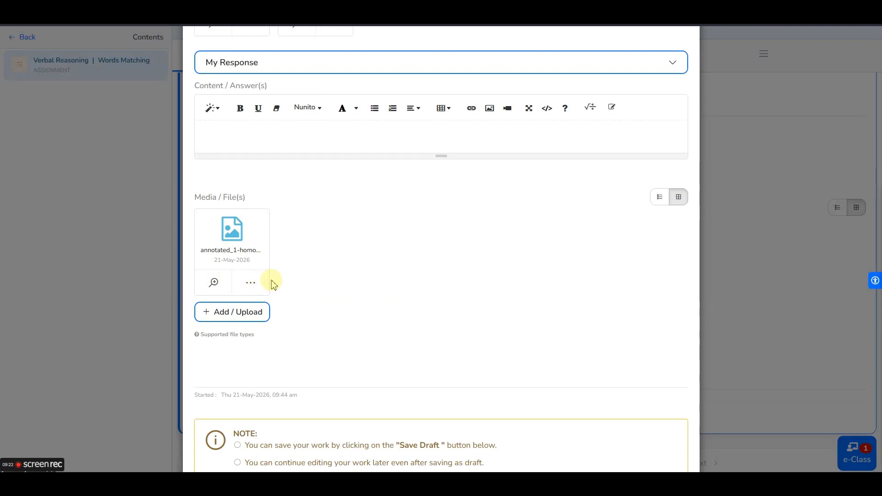
scroll(272, 278, "up", 5)
scroll(272, 228, "down", 5)
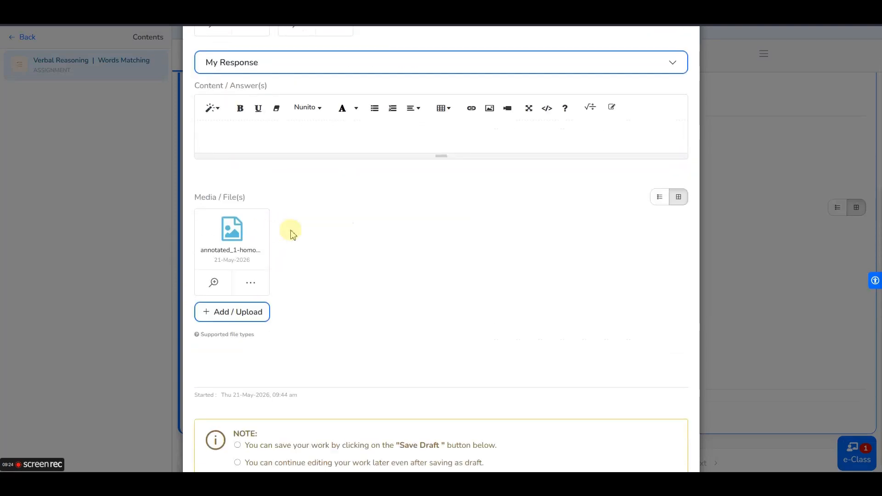
left_click(215, 284)
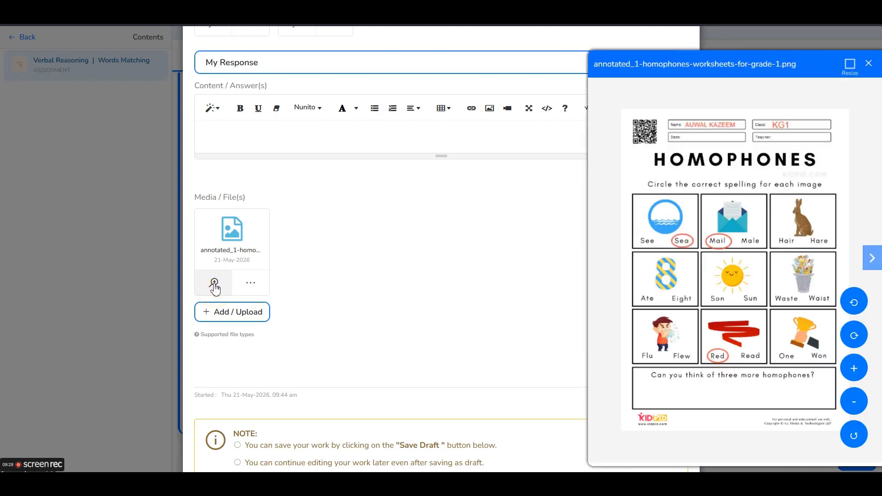
left_click(850, 64)
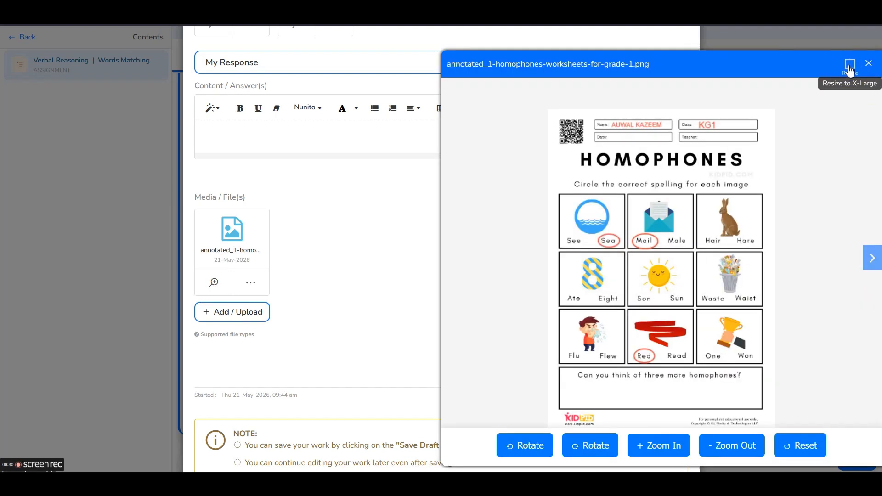
left_click(850, 64)
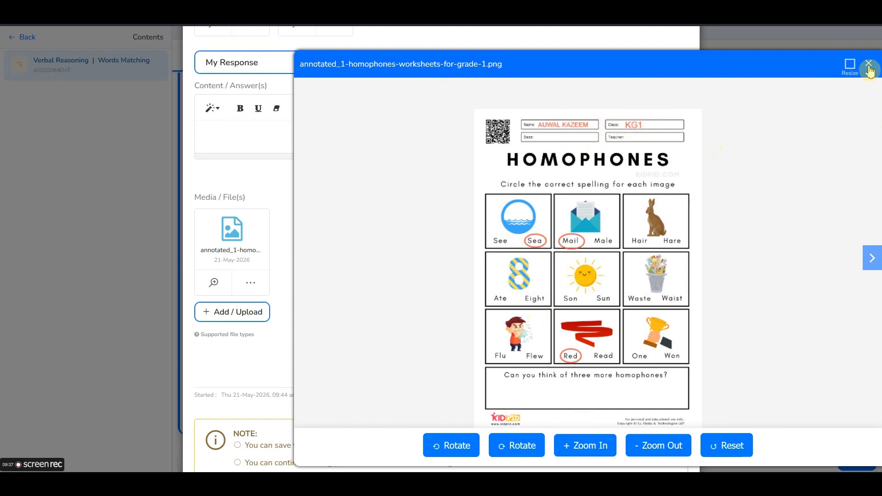
left_click(850, 64)
left_click(869, 63)
scroll(526, 261, "up", 4)
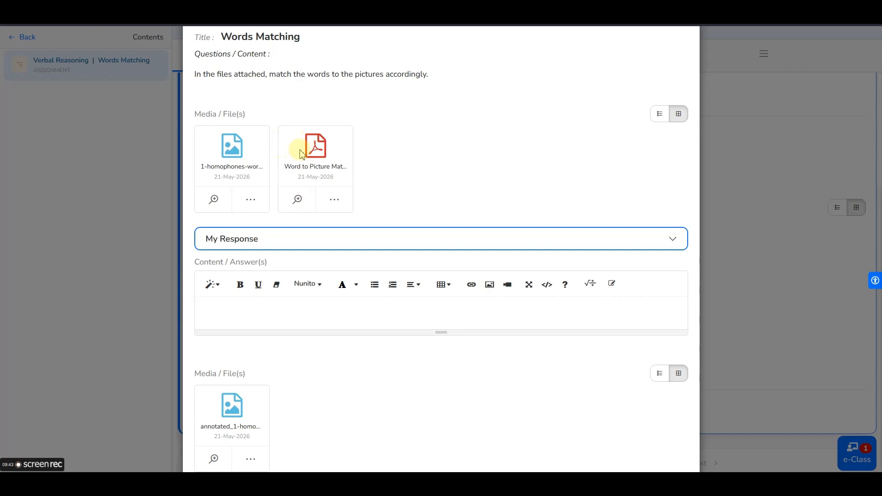
- Open a Copy & Work copy of the Word to Picture Matching PDF, zoomed out to show all six rows
left_click(340, 203)
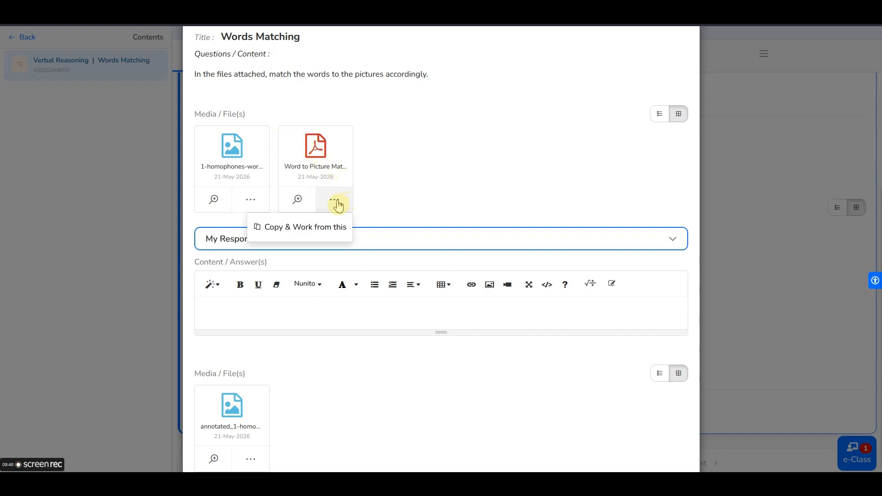
left_click(301, 228)
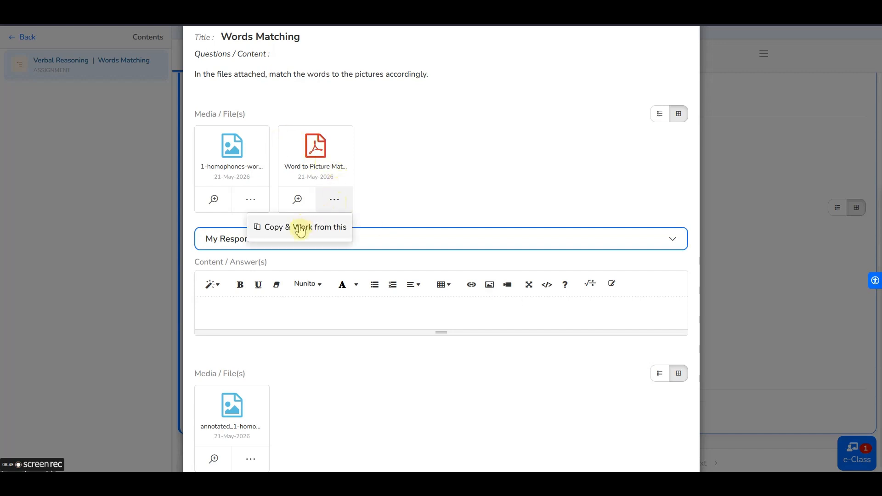
left_click(301, 228)
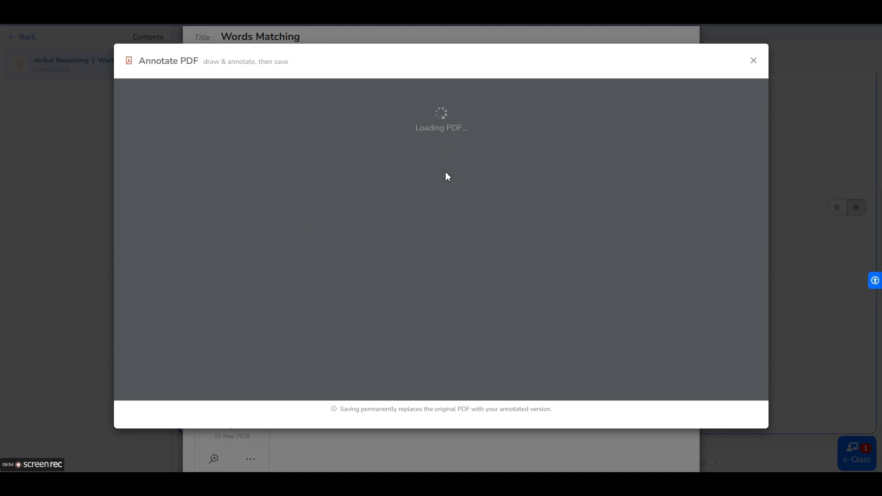
scroll(443, 236, "down", 5)
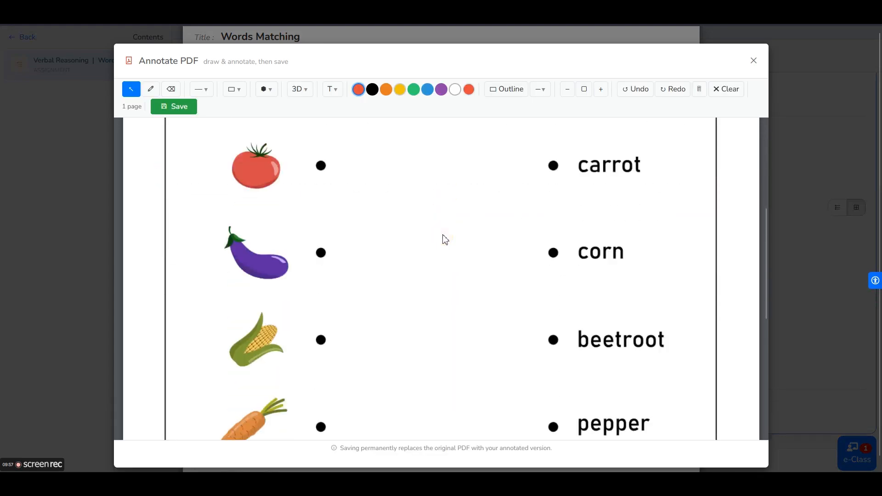
scroll(443, 238, "up", 5)
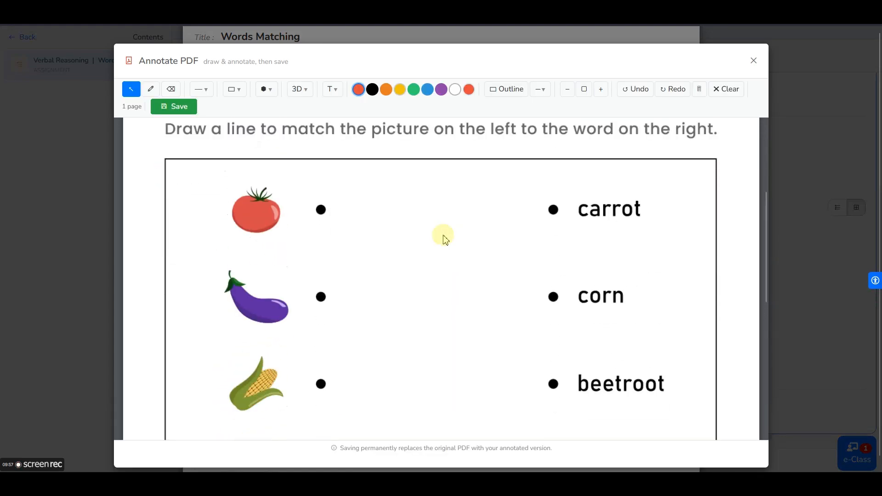
left_click(569, 90)
left_click(569, 90)
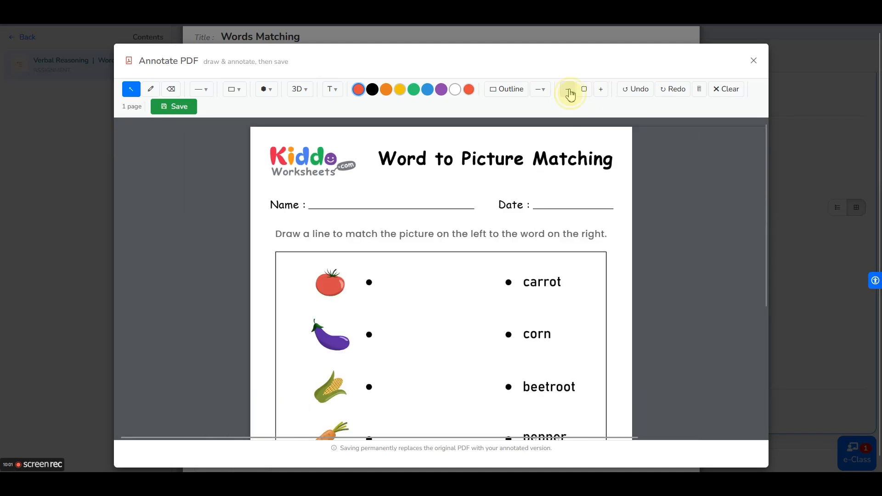
left_click(569, 91)
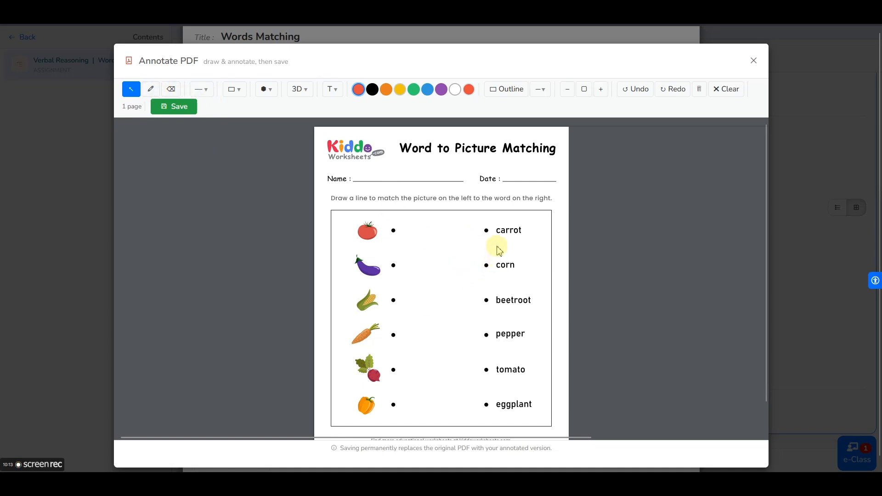
- Match carrot with a straight line and corn with an arrow, then choose double-arrow lines
left_click(201, 89)
left_click(224, 111)
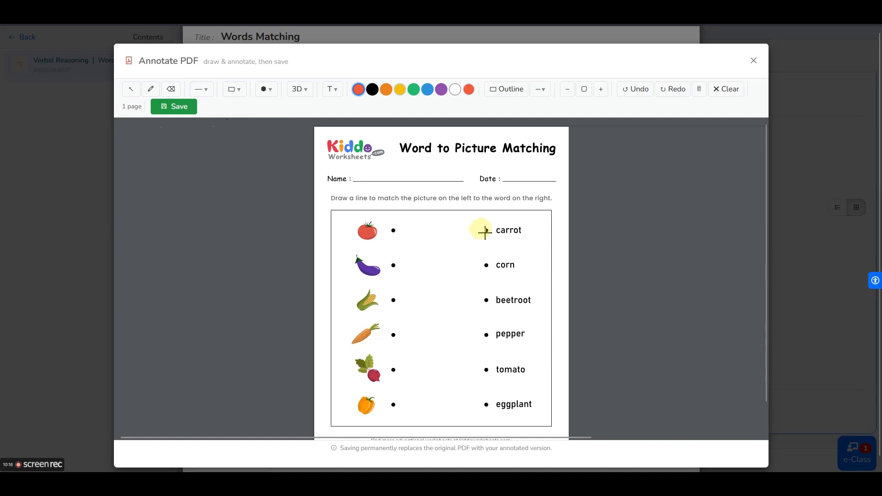
left_click_drag(489, 233, 396, 338)
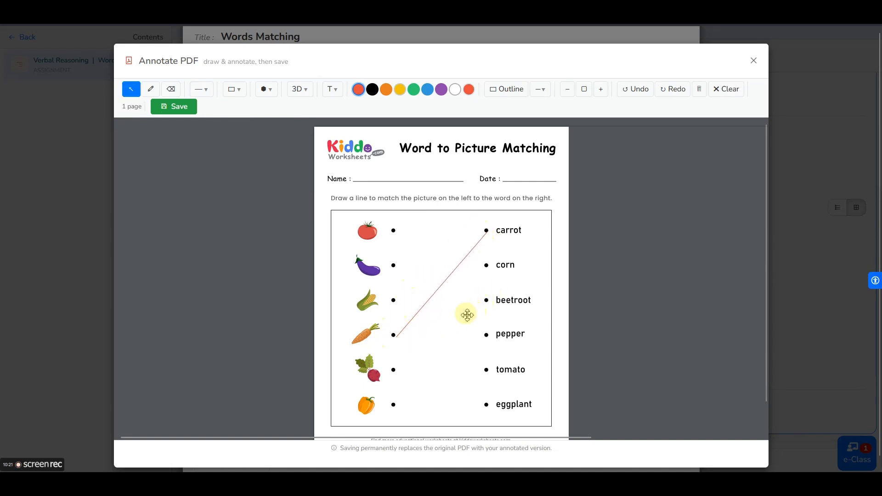
left_click(205, 89)
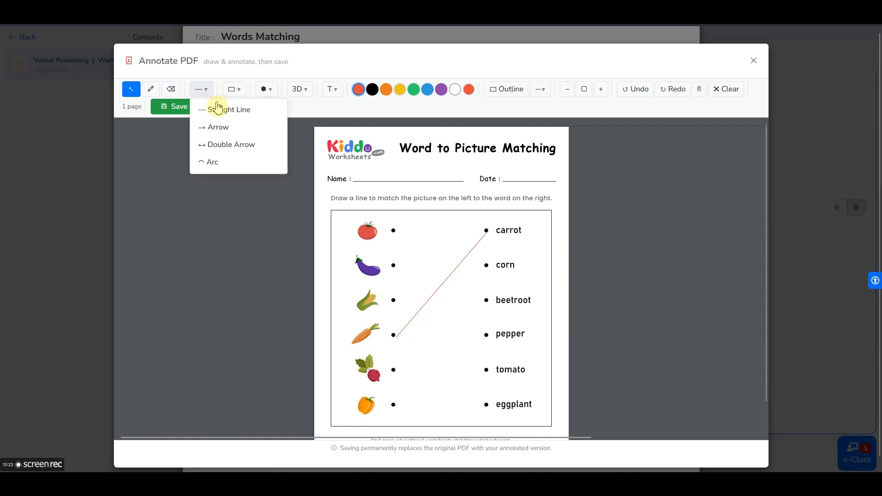
left_click(229, 127)
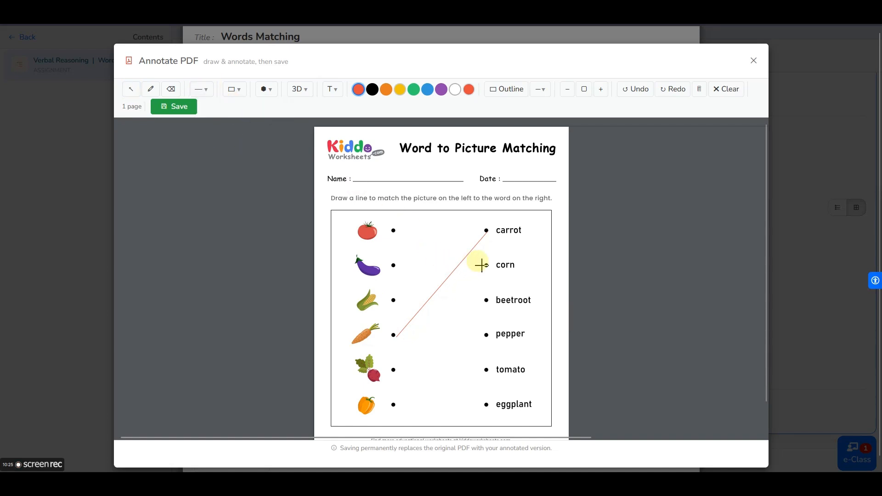
left_click_drag(486, 265, 395, 304)
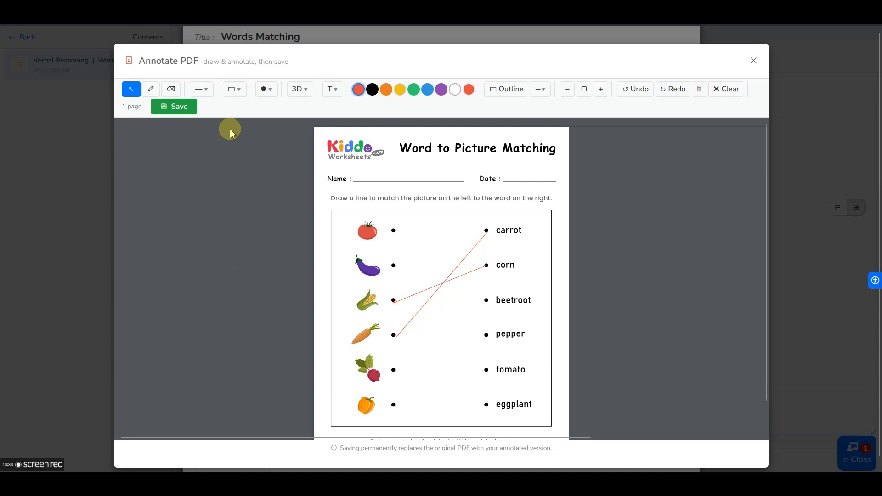
left_click(200, 90)
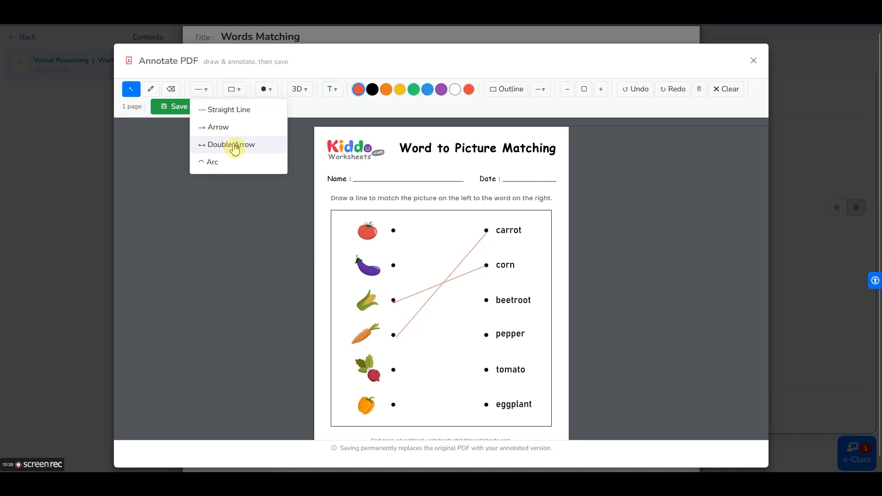
left_click(233, 146)
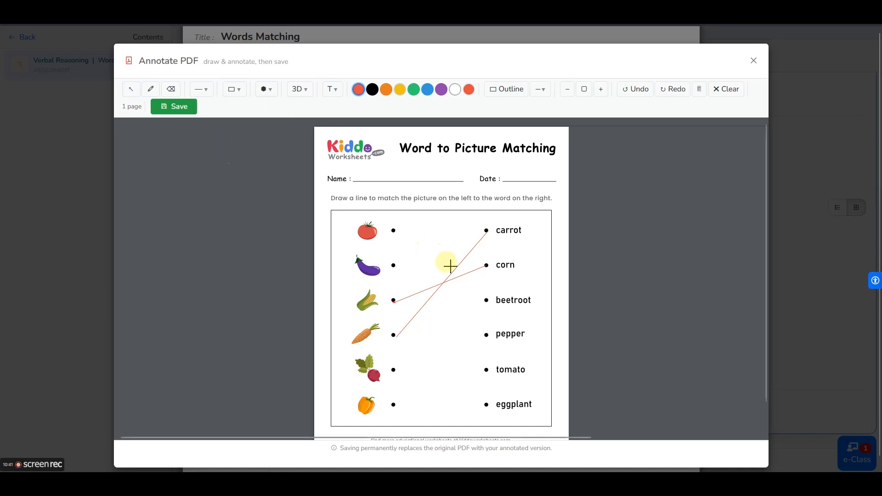